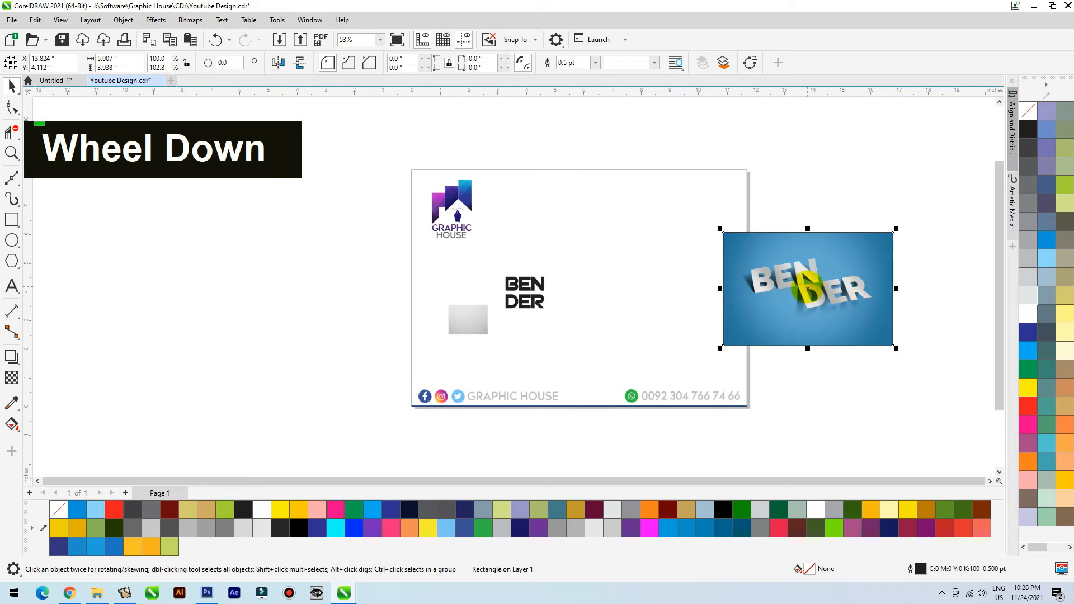
Fill the empty rectangle with the dark blue sampled from the lower-left corner of the reference image
{"action": "left_click", "coordinate": [782, 277], "text": "shift"}
{"action": "left_click", "coordinate": [839, 196]}
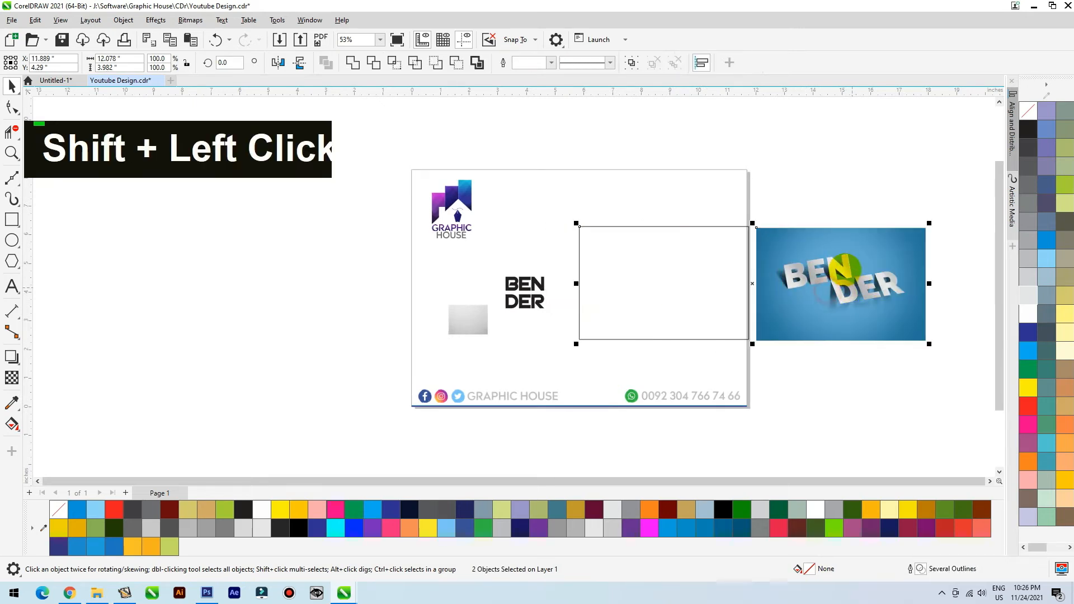
{"action": "key", "text": "F2"}
{"action": "left_click_drag", "start_coordinate": [445, 215], "coordinate": [947, 364]}
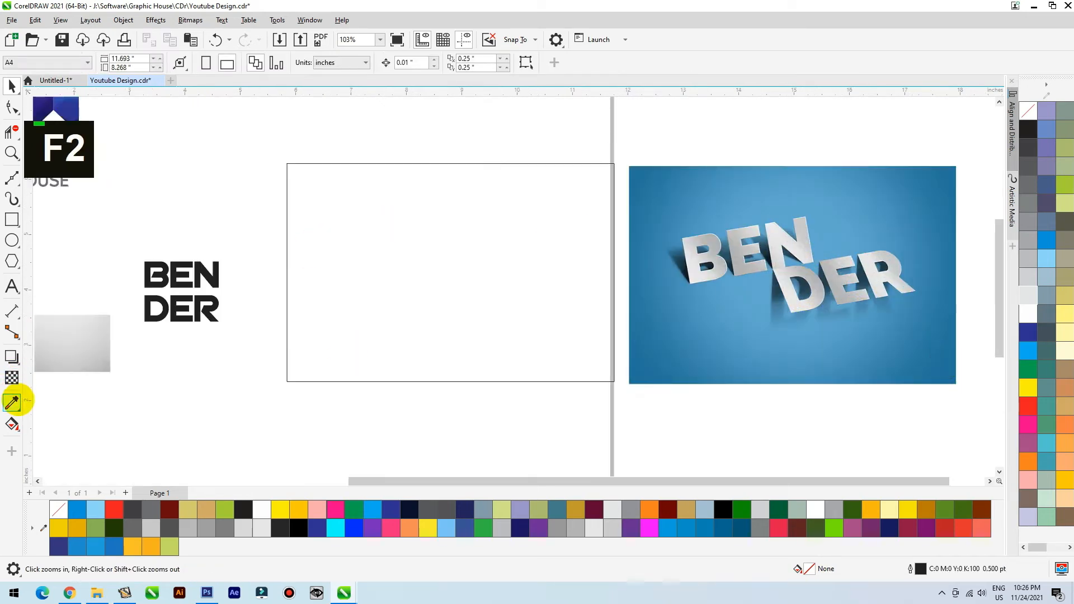
{"action": "left_click", "coordinate": [12, 401]}
{"action": "left_click", "coordinate": [639, 376]}
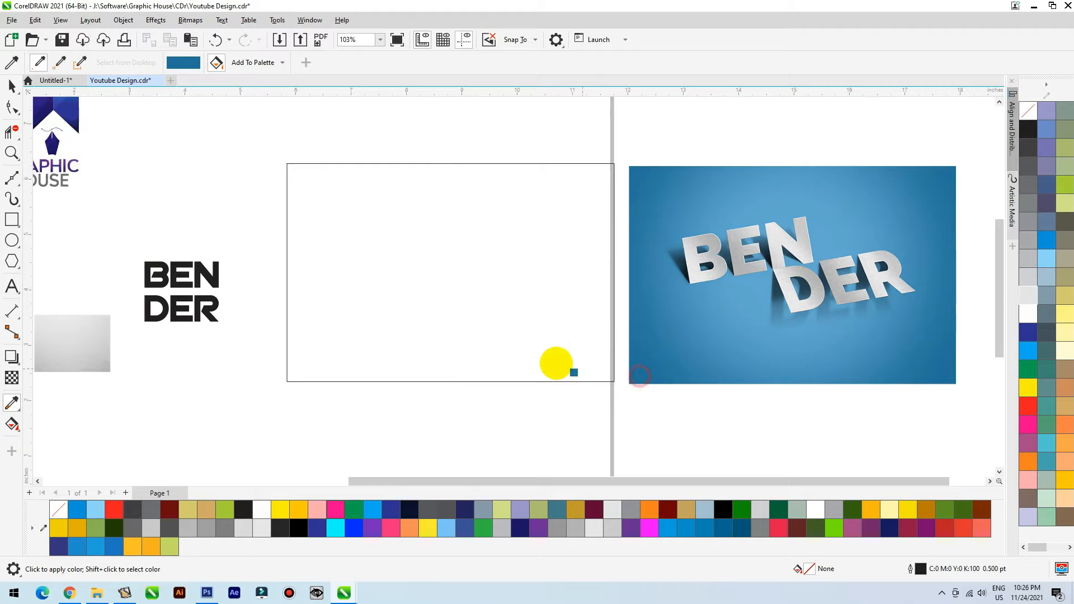
{"action": "double_click", "coordinate": [542, 361]}
{"action": "key", "text": "space"}
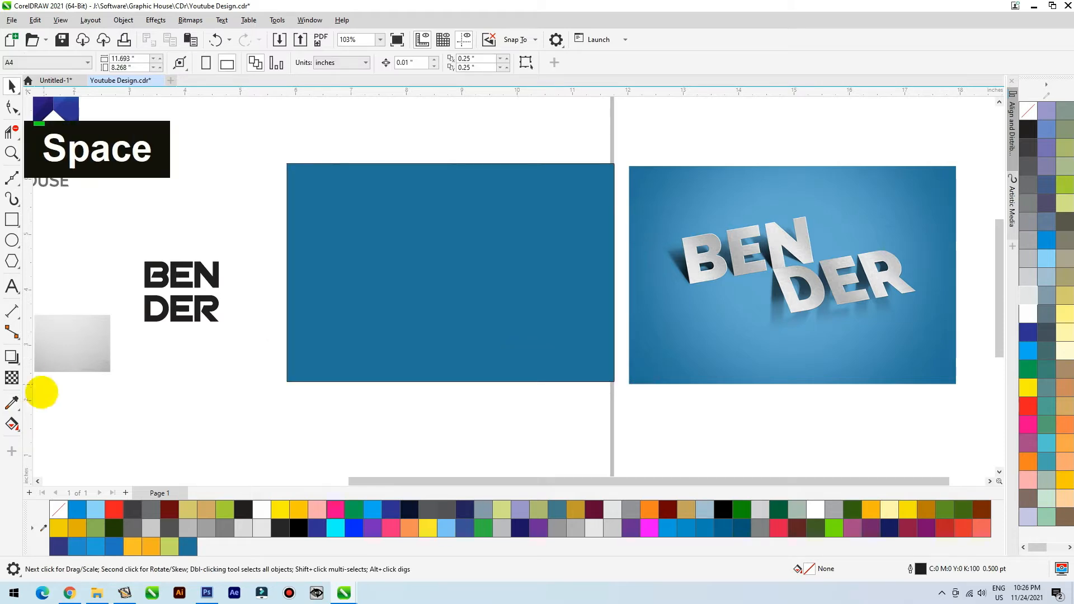
Apply an interactive fountain fill to the blue rectangle and make it an elliptical gradient
{"action": "left_click", "coordinate": [12, 424]}
{"action": "left_click", "coordinate": [32, 424]}
{"action": "left_click_drag", "start_coordinate": [483, 376], "coordinate": [475, 201]}
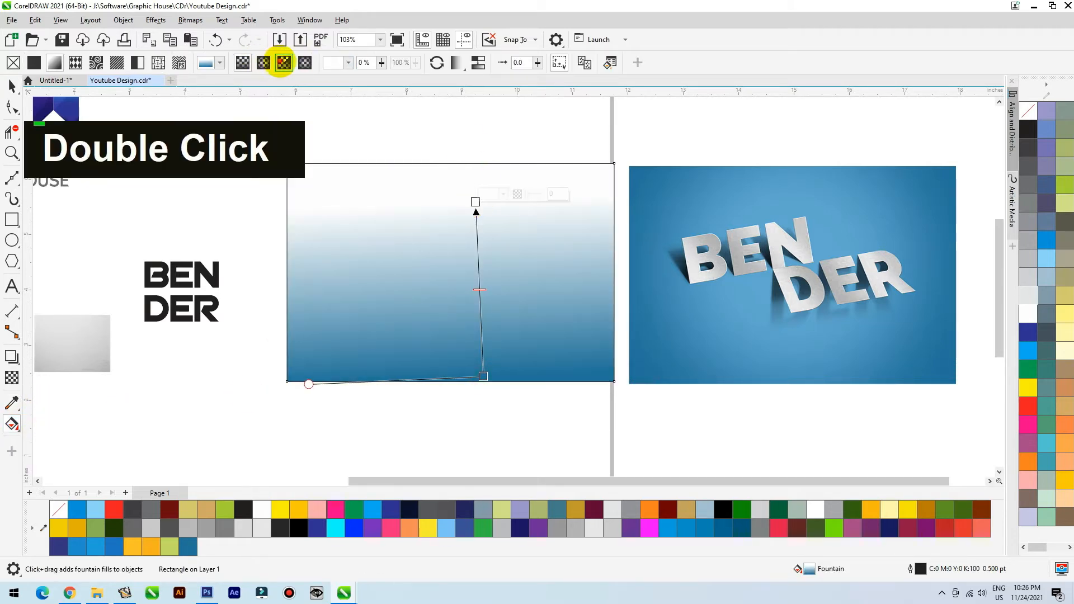
{"action": "left_click", "coordinate": [284, 63]}
{"action": "left_click", "coordinate": [263, 62]}
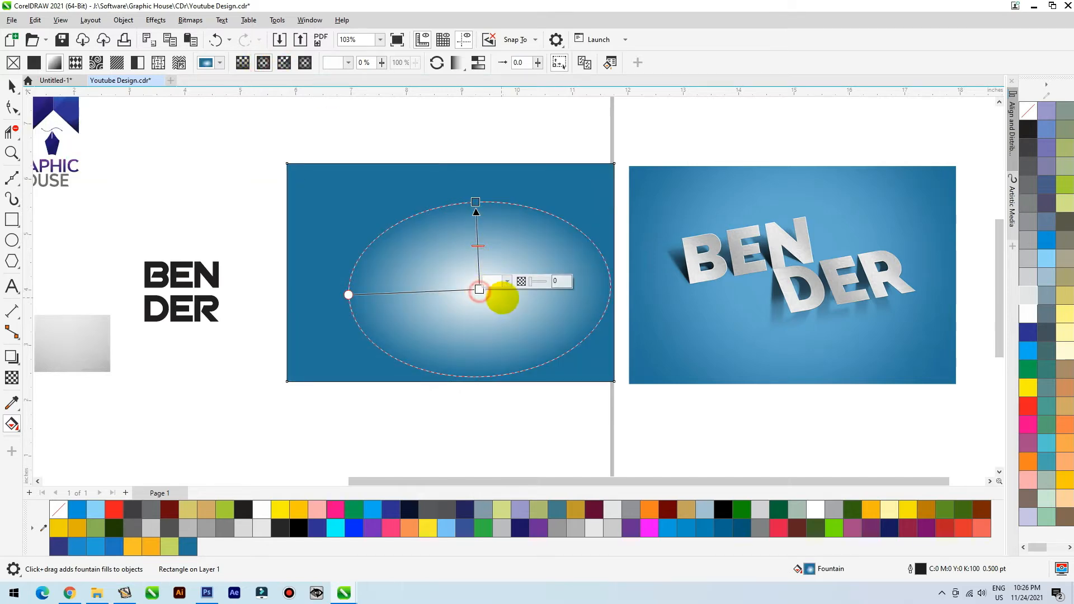
Set the gradient's centre colour to light blue #61A9CF sampled beside the reference lettering, and reshape the gradient ellipse across most of the rectangle
{"action": "left_click", "coordinate": [506, 281]}
{"action": "left_click", "coordinate": [590, 445]}
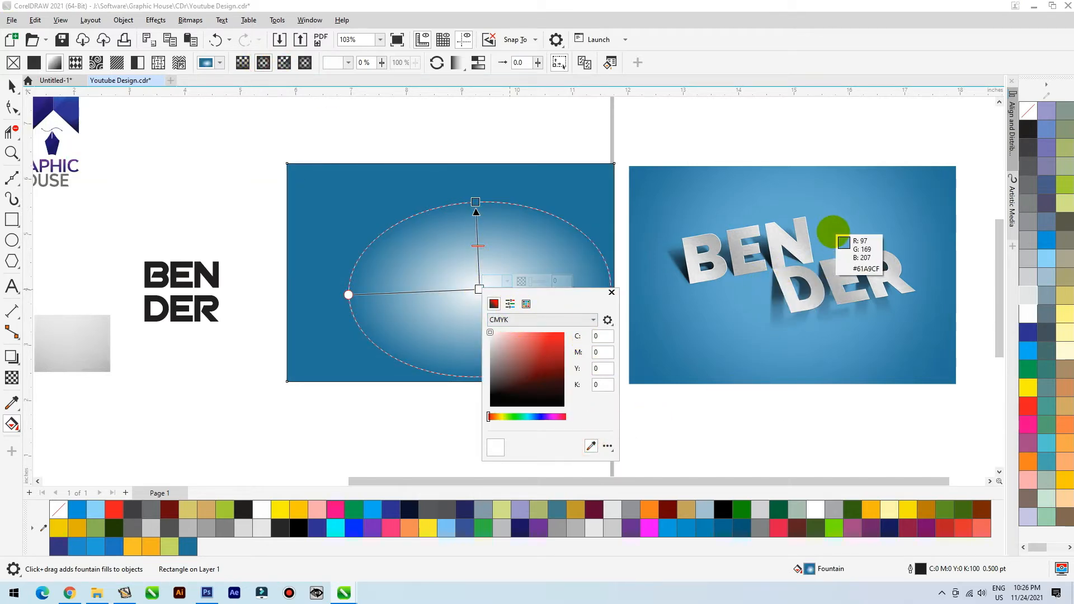
{"action": "left_click", "coordinate": [833, 231]}
{"action": "left_click", "coordinate": [480, 289]}
{"action": "left_click_drag", "start_coordinate": [481, 290], "coordinate": [466, 270]}
{"action": "left_click_drag", "start_coordinate": [473, 215], "coordinate": [505, 169]}
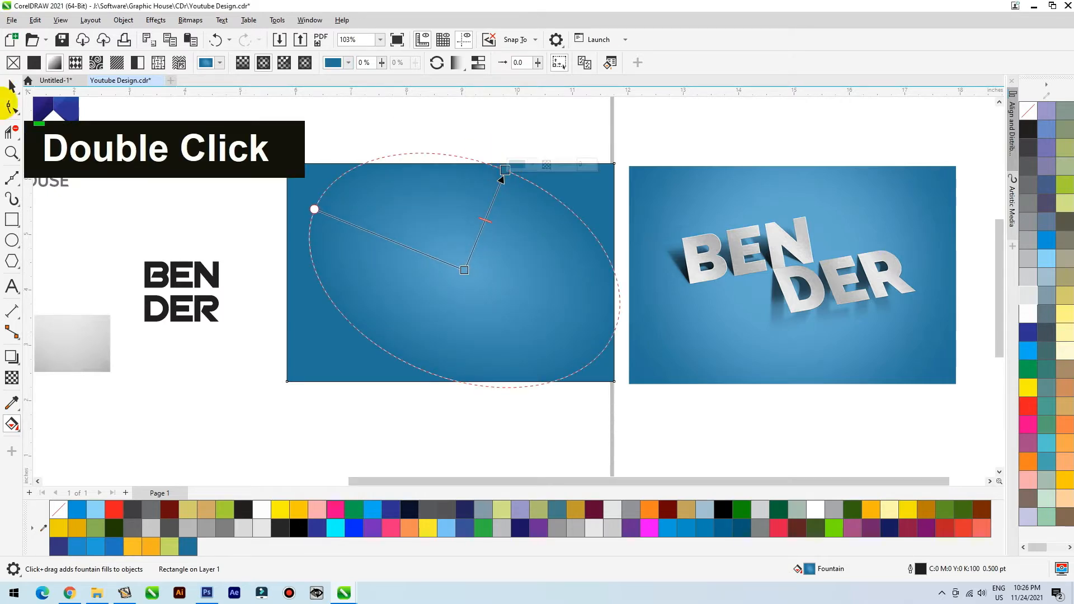
Remove the outline from the gradient-filled rectangle
{"action": "left_click", "coordinate": [11, 85]}
{"action": "right_click", "coordinate": [1028, 111]}
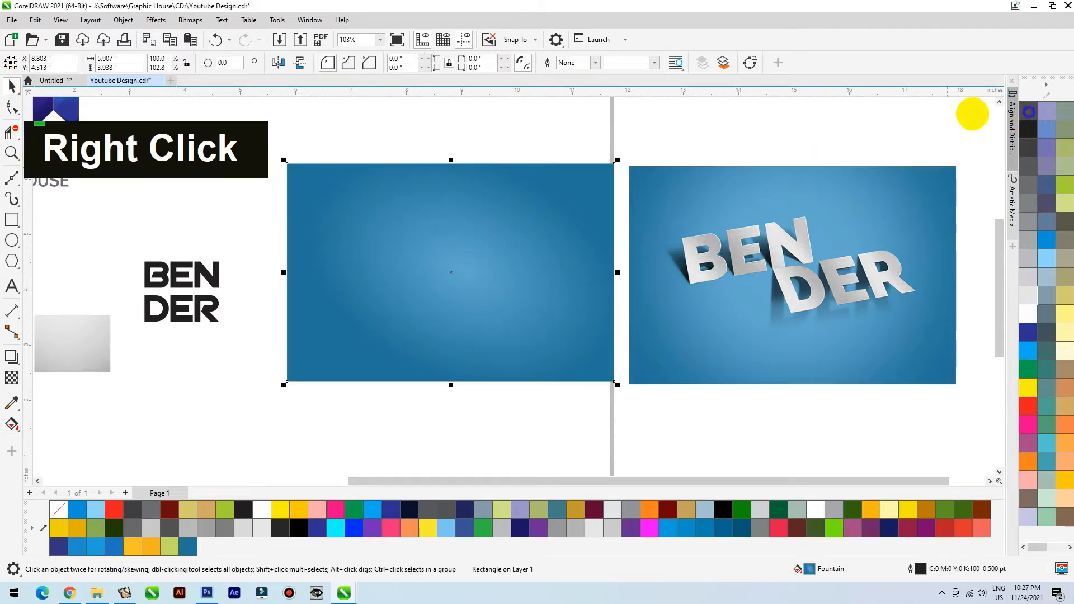
{"action": "left_click", "coordinate": [718, 149]}
Place the BEN DER text in front of the blue rectangle and fill it white
{"action": "left_click_drag", "start_coordinate": [205, 278], "coordinate": [460, 259]}
{"action": "key", "text": "shift+Page_Up"}
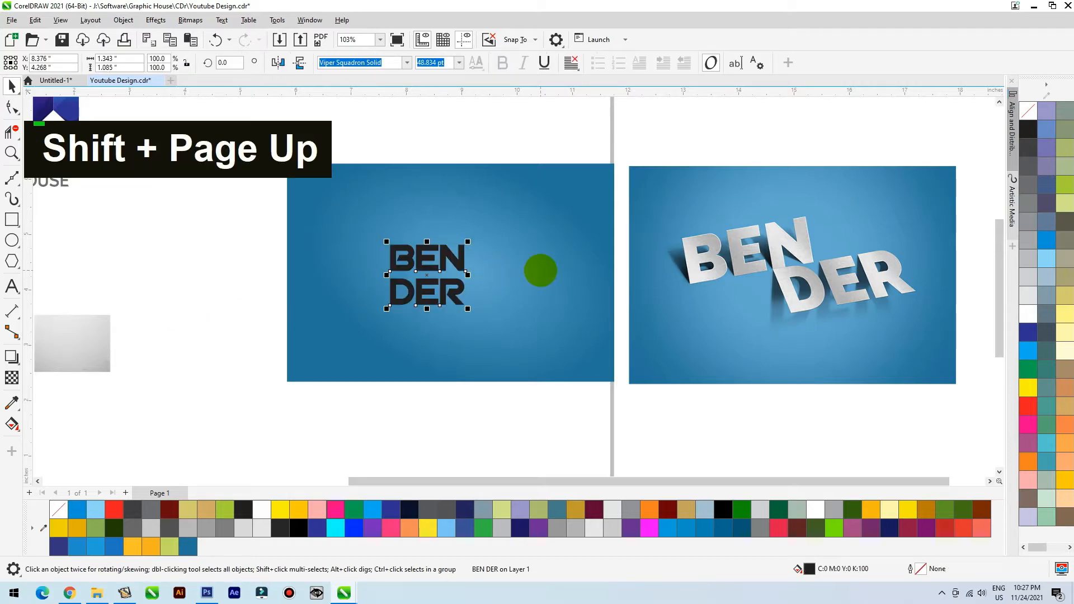
{"action": "left_click", "coordinate": [1027, 309]}
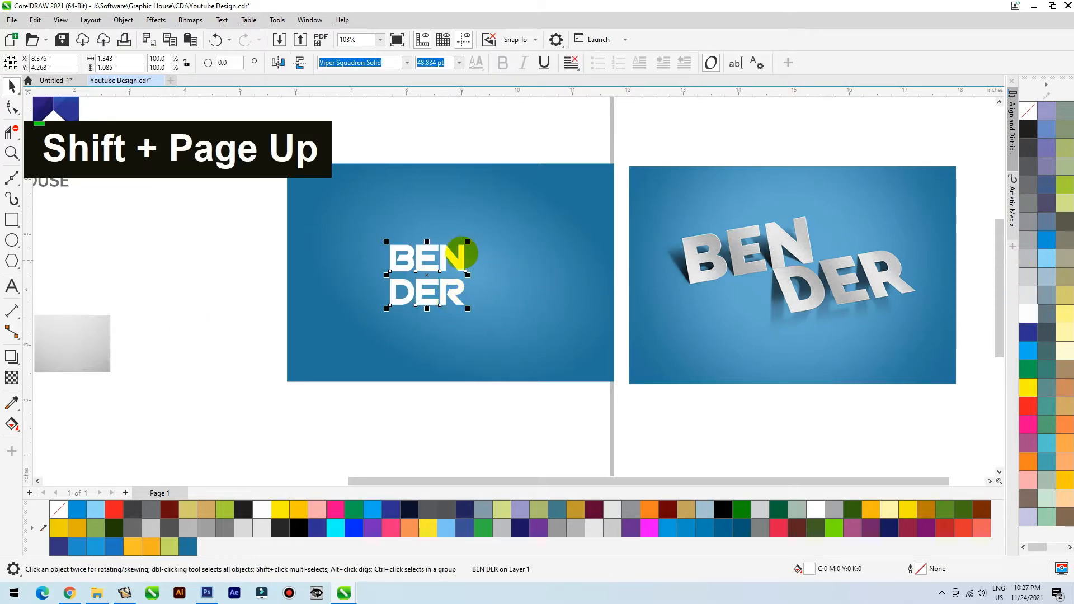
Enlarge the text to about 70 pt and break it into separate lines, offsetting DER down and to the right of BEN
{"action": "left_click_drag", "start_coordinate": [468, 242], "coordinate": [511, 214]}
{"action": "key", "text": "ctrl+k"}
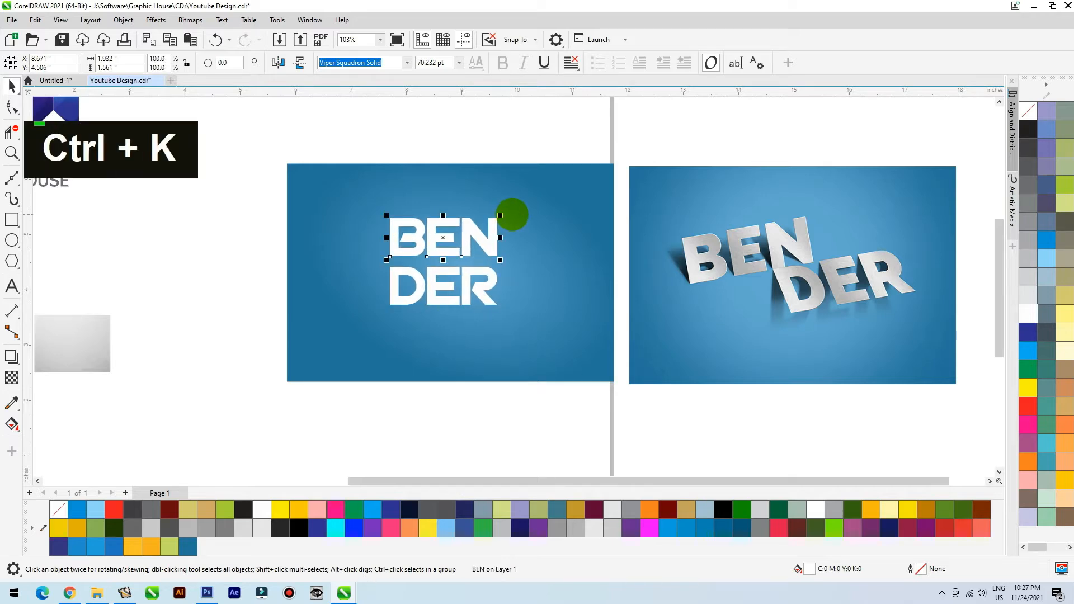
{"action": "left_click_drag", "start_coordinate": [483, 292], "coordinate": [542, 298]}
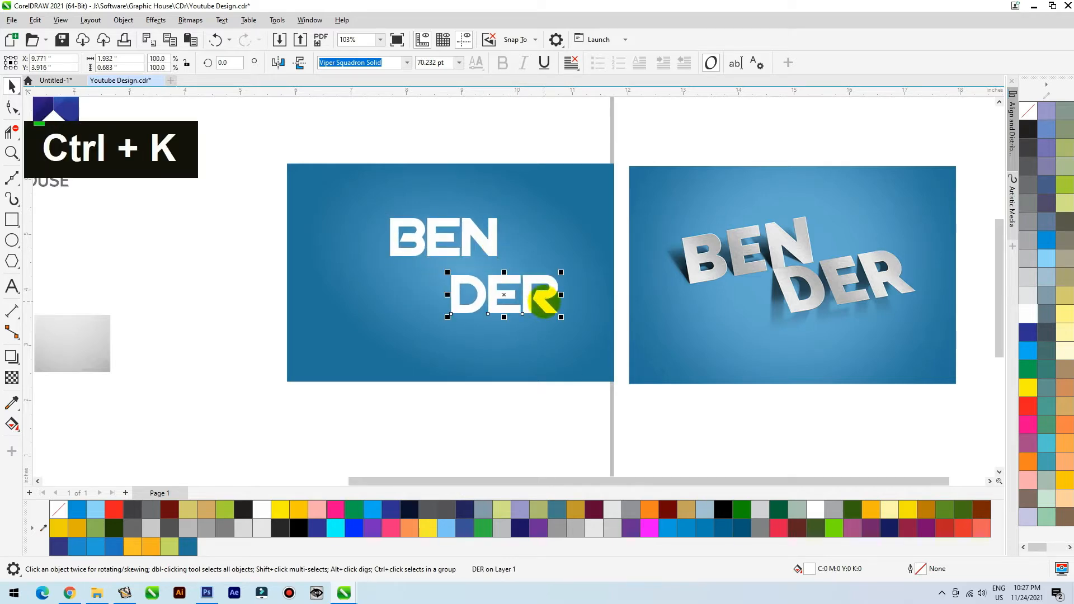
Skew BEN and DER so their baselines rise to the right, and tuck DER beneath the N of BEN
{"action": "left_click_drag", "start_coordinate": [480, 241], "coordinate": [471, 216]}
{"action": "left_click", "coordinate": [452, 249]}
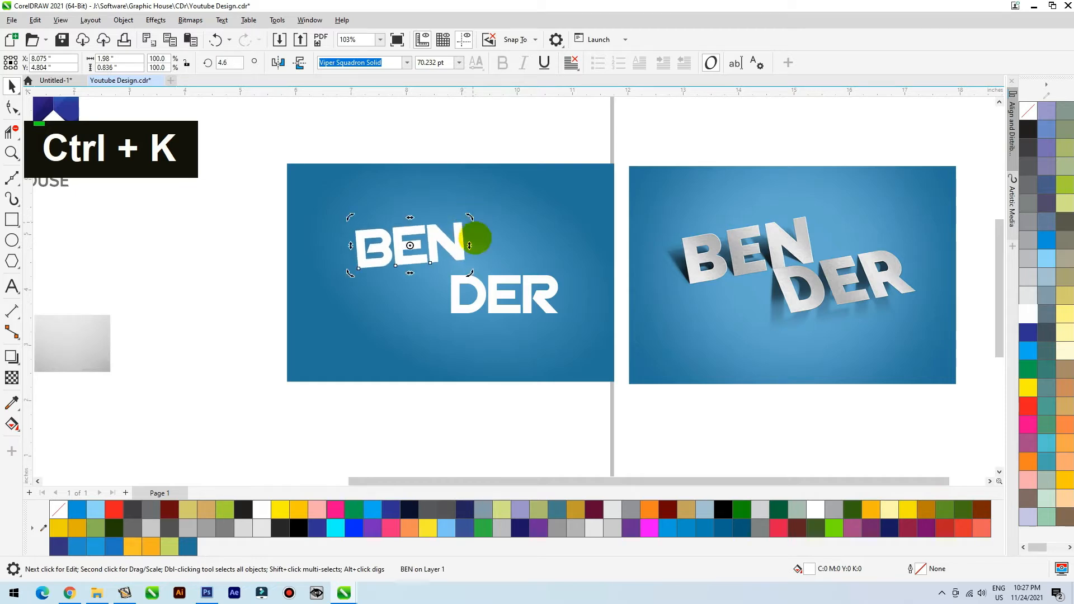
{"action": "left_click", "coordinate": [480, 295]}
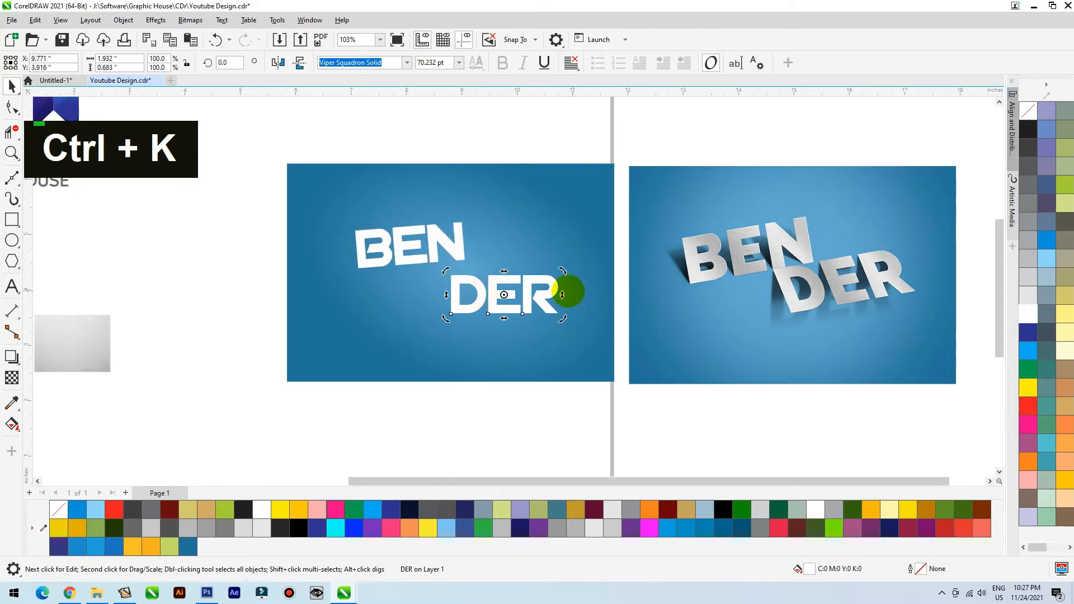
{"action": "left_click_drag", "start_coordinate": [562, 295], "coordinate": [562, 281]}
{"action": "left_click", "coordinate": [504, 288]}
{"action": "left_click", "coordinate": [496, 290]}
{"action": "left_click_drag", "start_coordinate": [495, 292], "coordinate": [488, 279]}
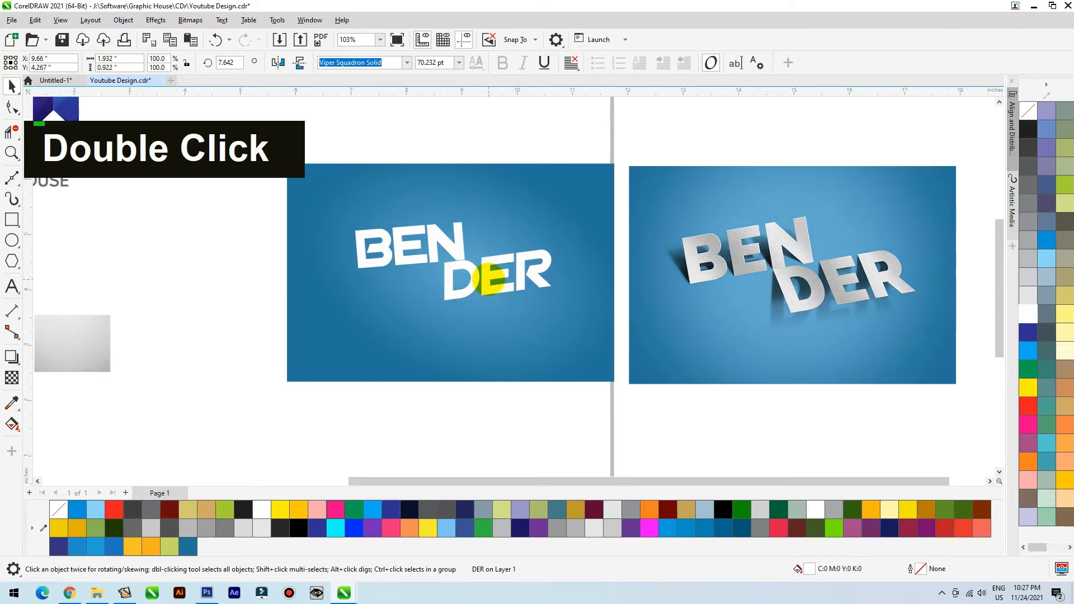
Enlarge BEN and DER together to about 75 pt and centre them on the blue background
{"action": "left_click", "coordinate": [456, 247], "text": "shift"}
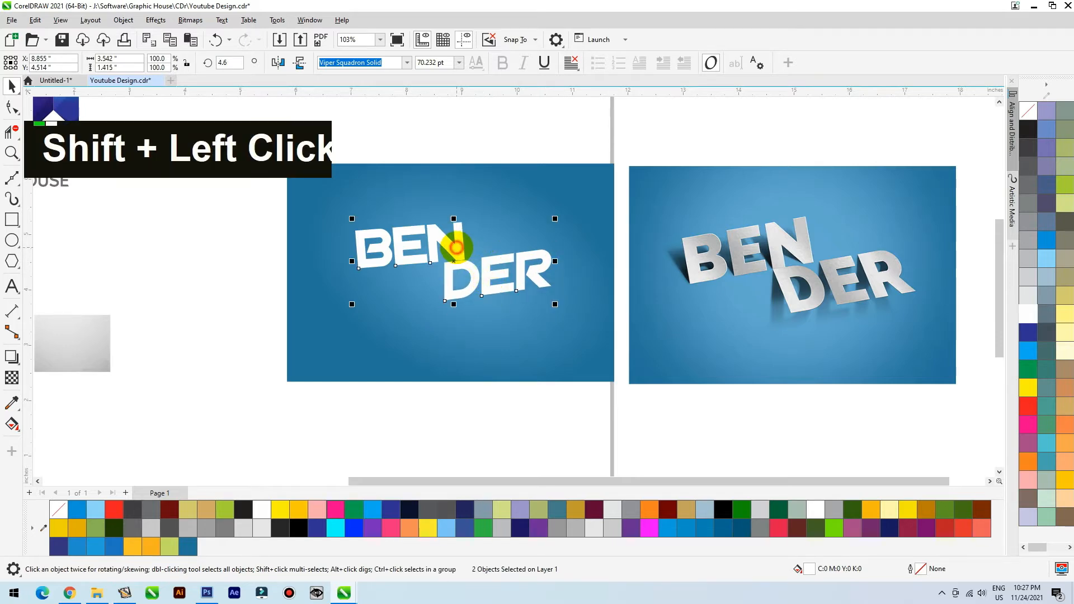
{"action": "left_click_drag", "start_coordinate": [454, 260], "coordinate": [447, 273]}
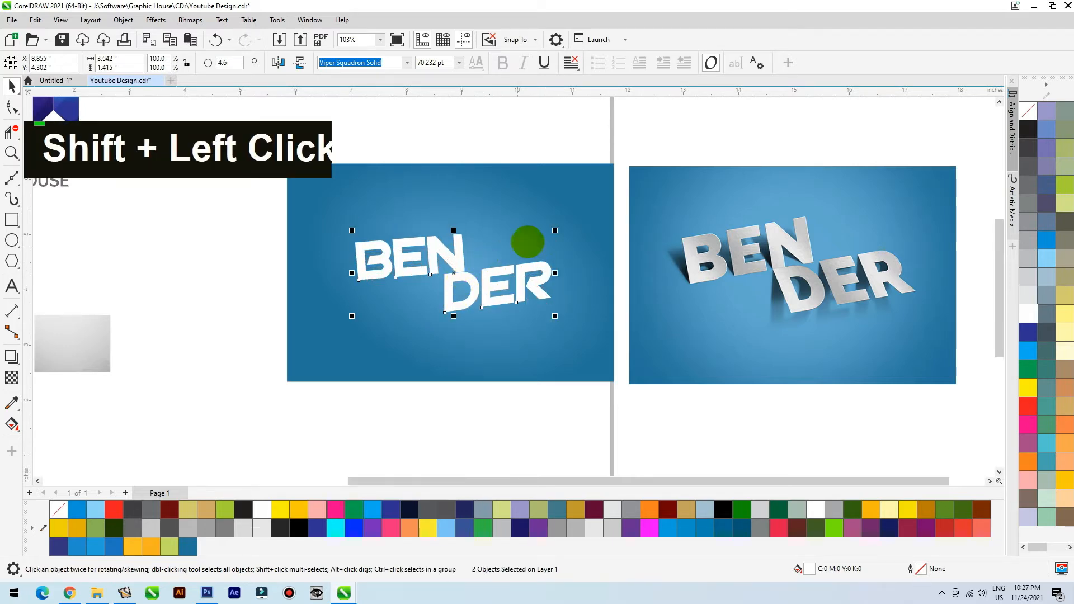
{"action": "left_click_drag", "start_coordinate": [558, 231], "coordinate": [565, 227]}
{"action": "left_click_drag", "start_coordinate": [549, 273], "coordinate": [552, 280]}
{"action": "left_click", "coordinate": [250, 282]}
Duplicate the white BEN word up and to the right, and fill the copy black
{"action": "left_click", "coordinate": [383, 263]}
{"action": "key", "text": "F2"}
{"action": "left_click_drag", "start_coordinate": [749, 155], "coordinate": [272, 389]}
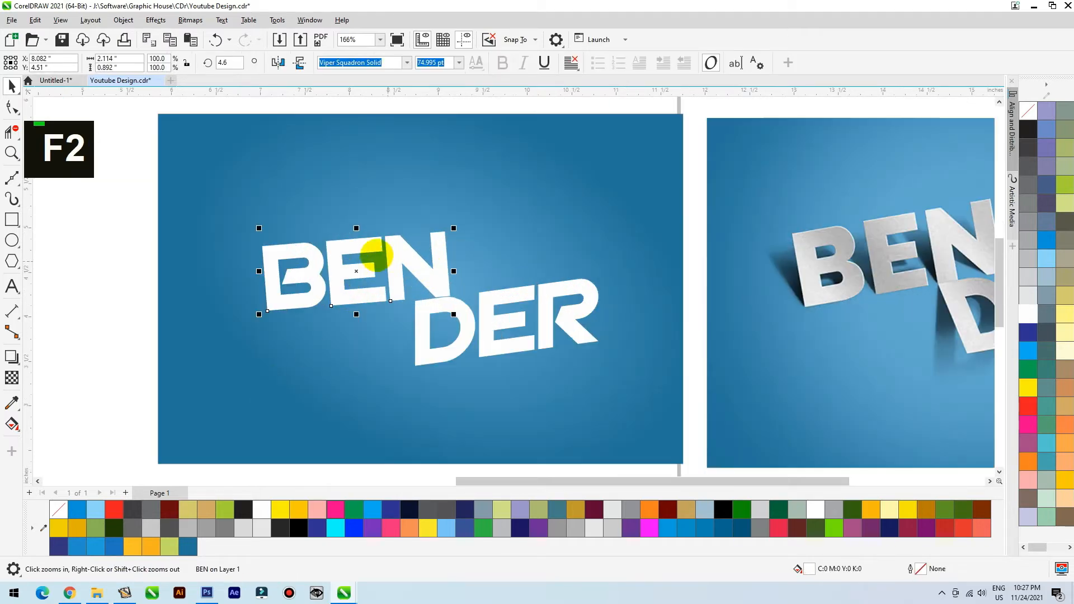
{"action": "left_click", "coordinate": [359, 250]}
{"action": "left_click_drag", "start_coordinate": [359, 250], "coordinate": [495, 178]}
{"action": "right_click", "coordinate": [494, 178]}
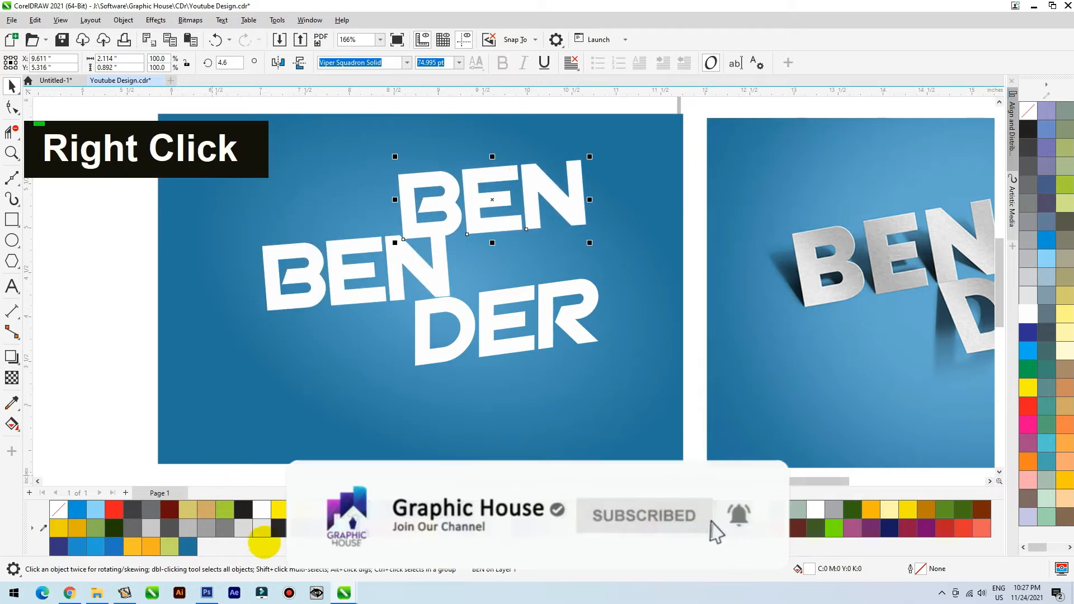
{"action": "left_click", "coordinate": [278, 528]}
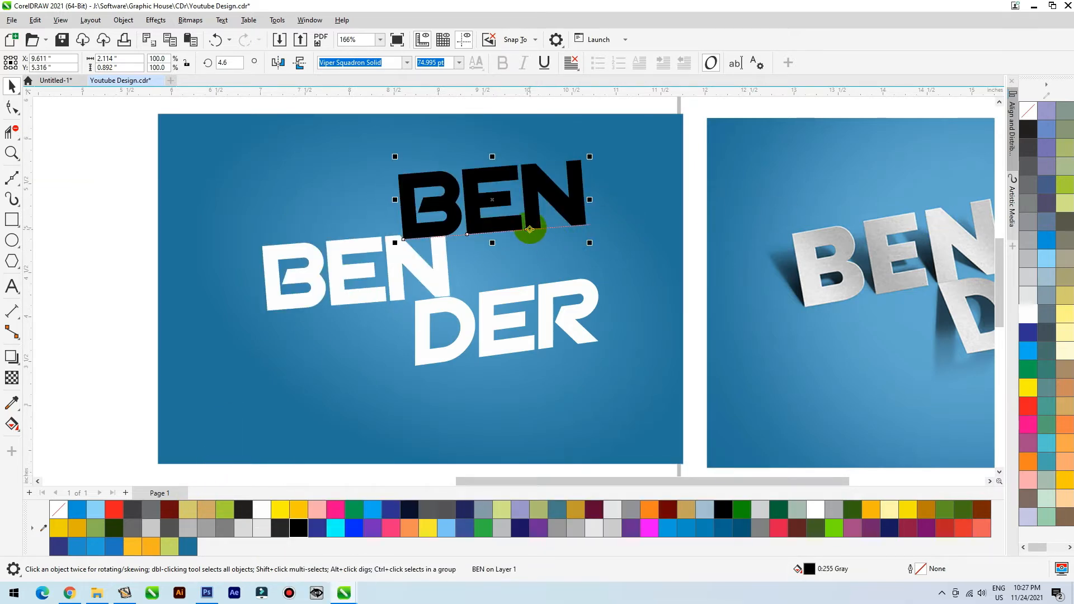
Convert the black BEN copy to an 800 dpi RGB Color (24-bit) bitmap with anti-aliasing and a transparent background
{"action": "left_click", "coordinate": [191, 20]}
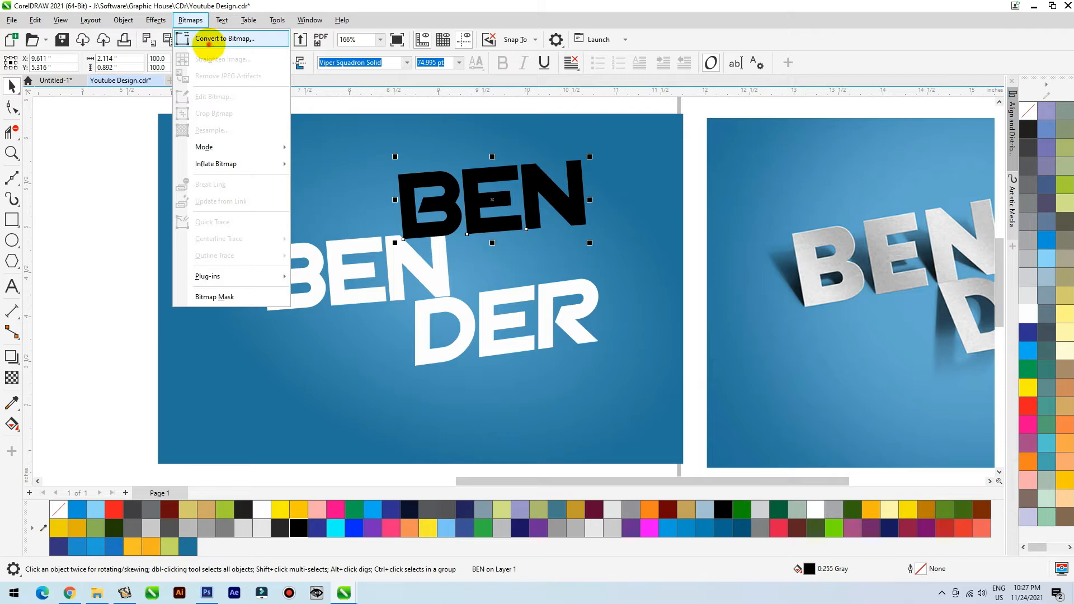
{"action": "left_click", "coordinate": [203, 36]}
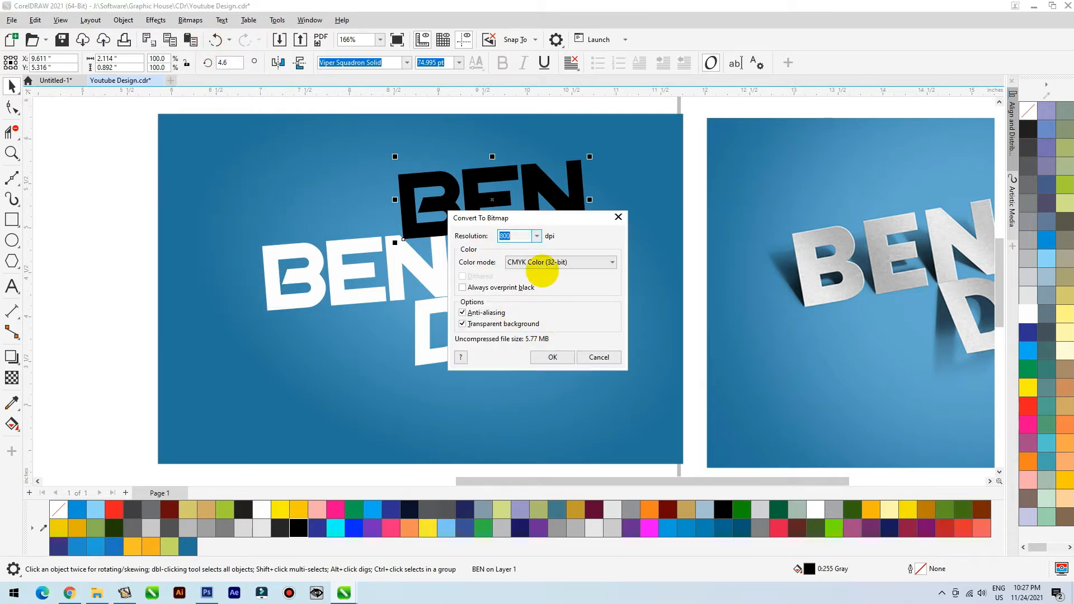
{"action": "left_click", "coordinate": [541, 262]}
{"action": "left_click", "coordinate": [532, 307]}
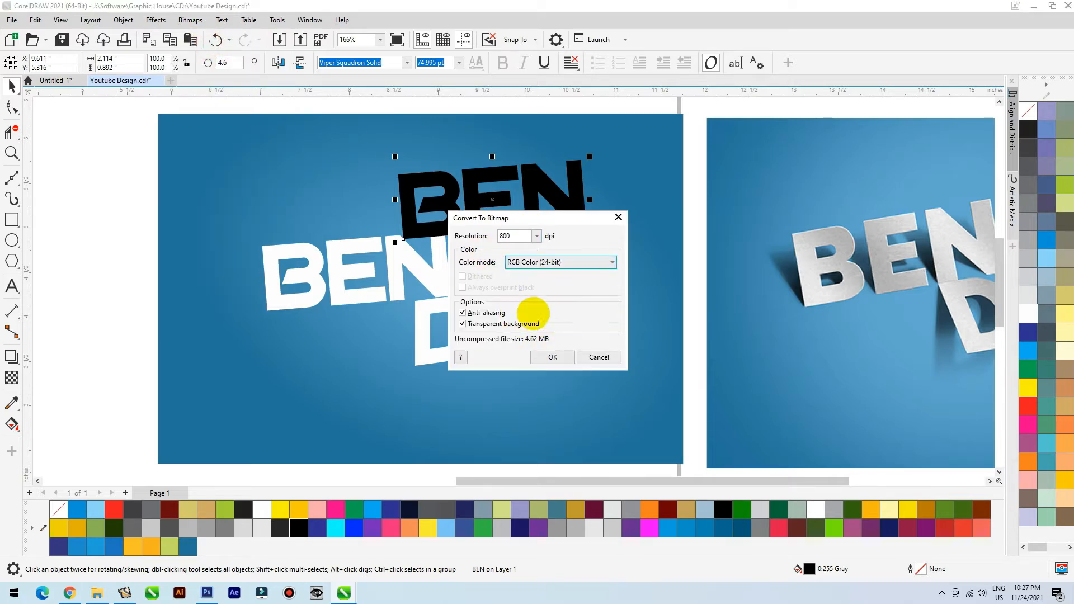
{"action": "left_click", "coordinate": [550, 357]}
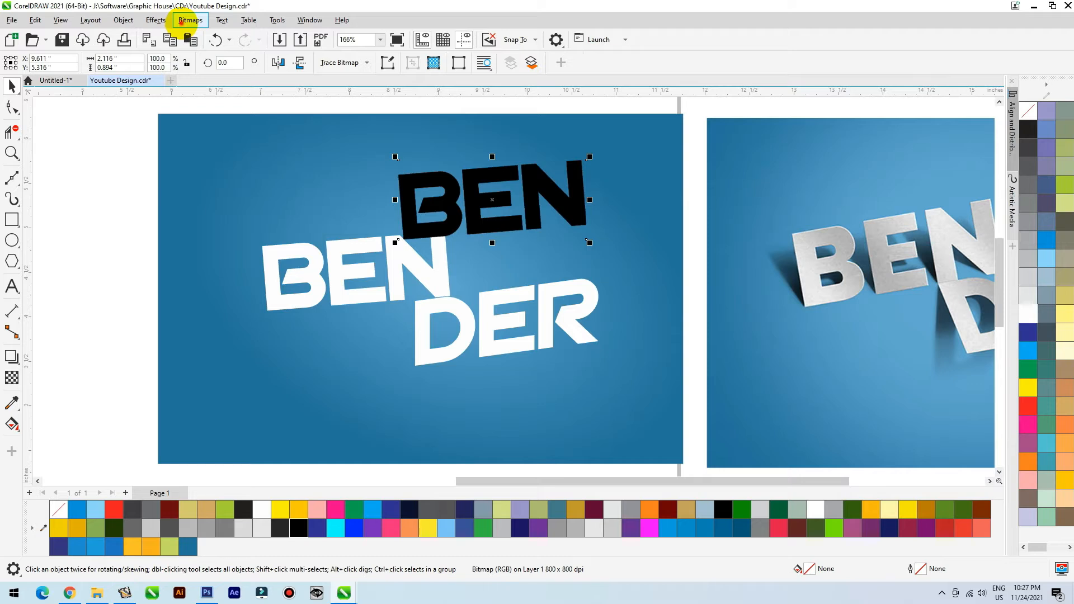
Apply a Gaussian Blur with a radius of 33.3 pixels to the black BEN bitmap
{"action": "left_click", "coordinate": [189, 20]}
{"action": "mouse_move", "coordinate": [156, 21]}
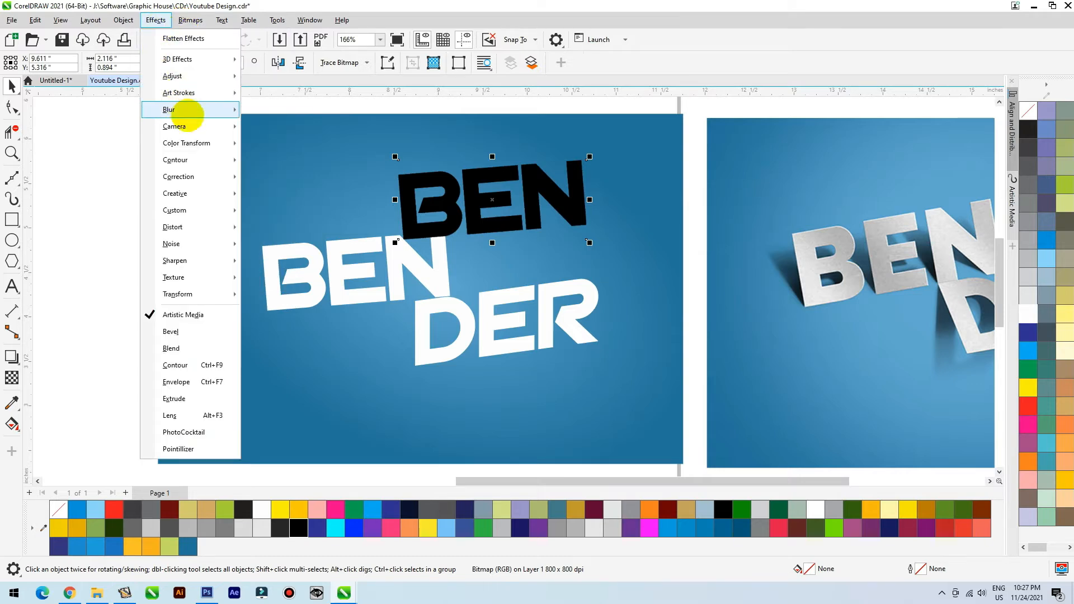
{"action": "mouse_move", "coordinate": [198, 110]}
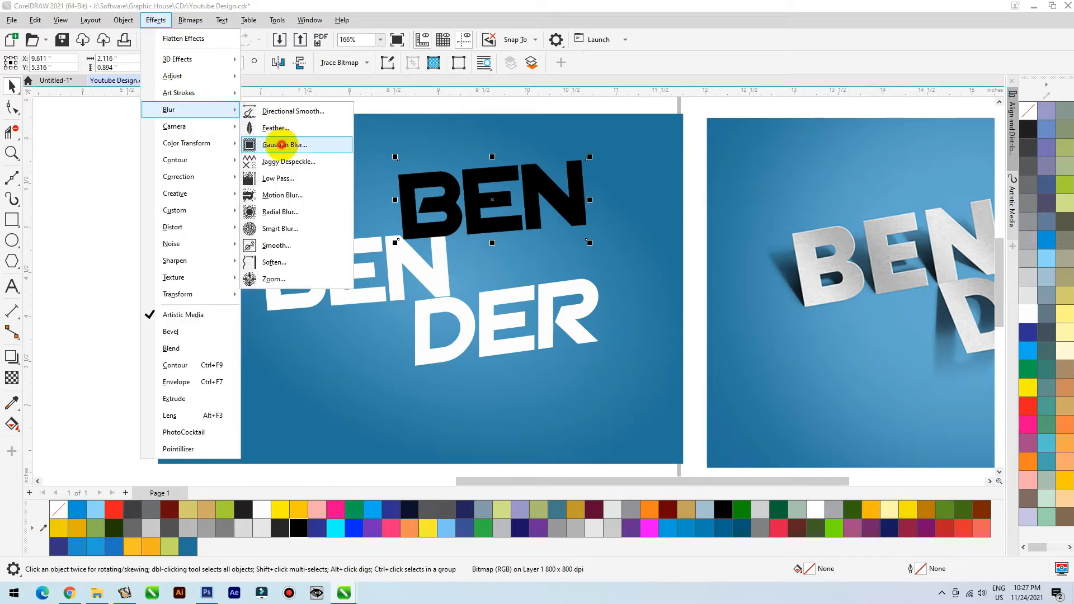
{"action": "left_click", "coordinate": [281, 144]}
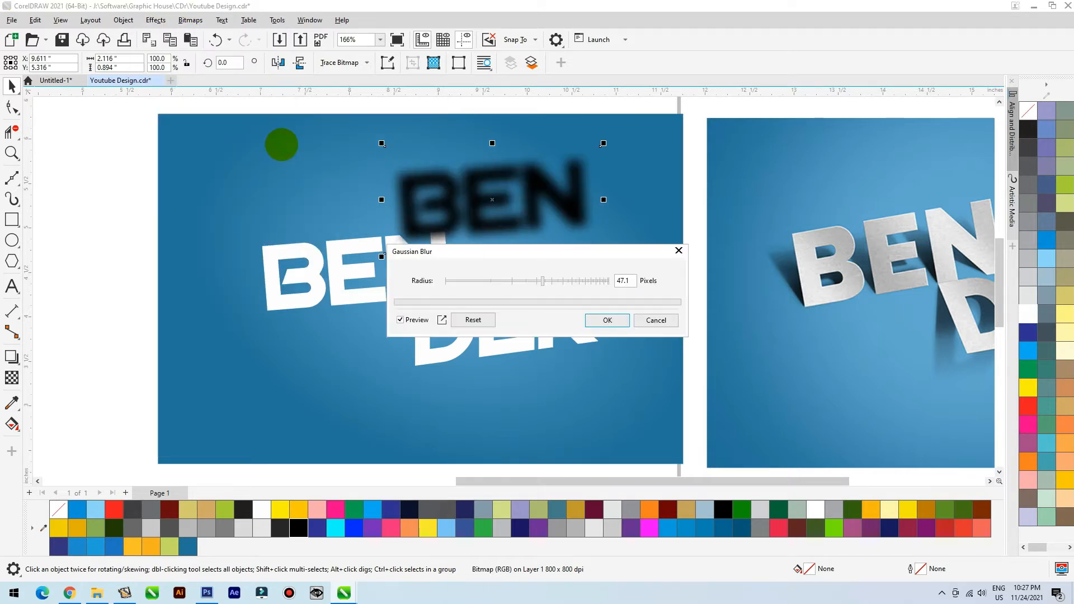
{"action": "left_click", "coordinate": [529, 280]}
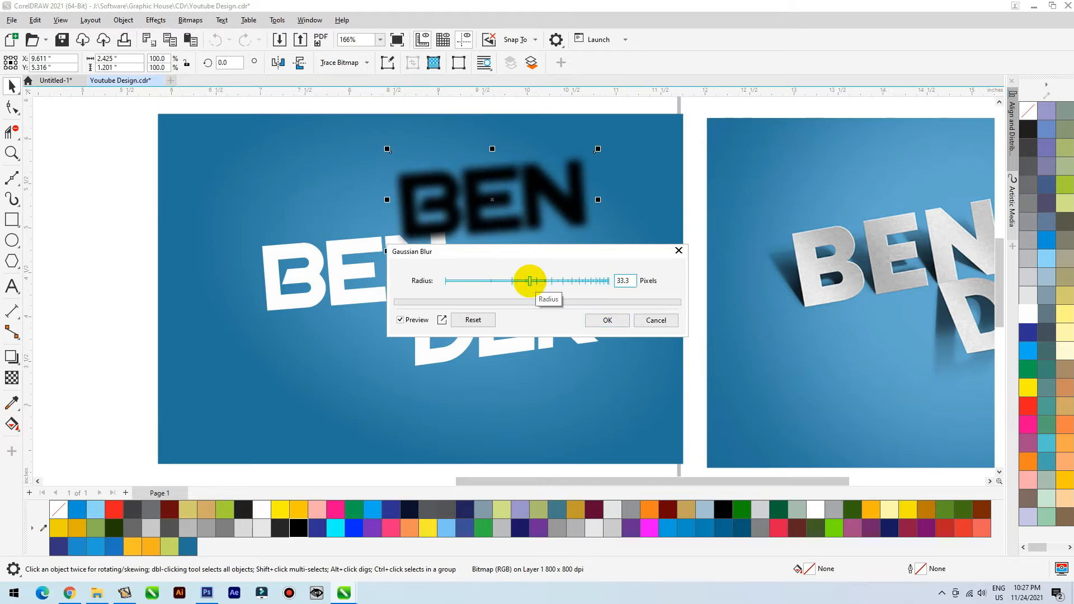
{"action": "left_click", "coordinate": [607, 319]}
Place the blurred copy over the white BEN, squash it to 64.5% height and slant its top to the left as a cast shadow
{"action": "left_click_drag", "start_coordinate": [498, 210], "coordinate": [374, 272]}
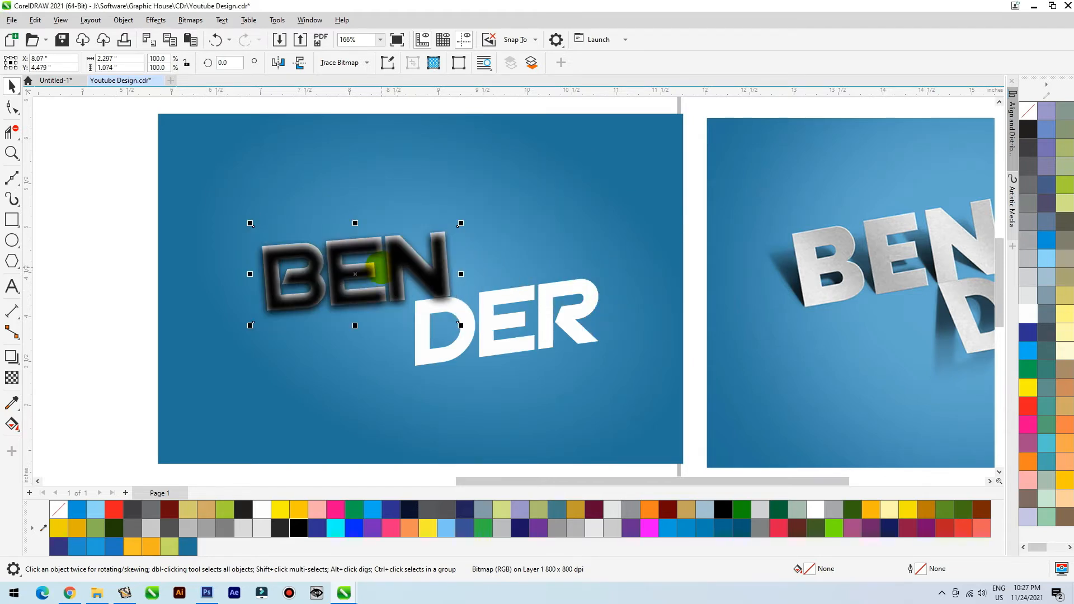
{"action": "left_click", "coordinate": [356, 246]}
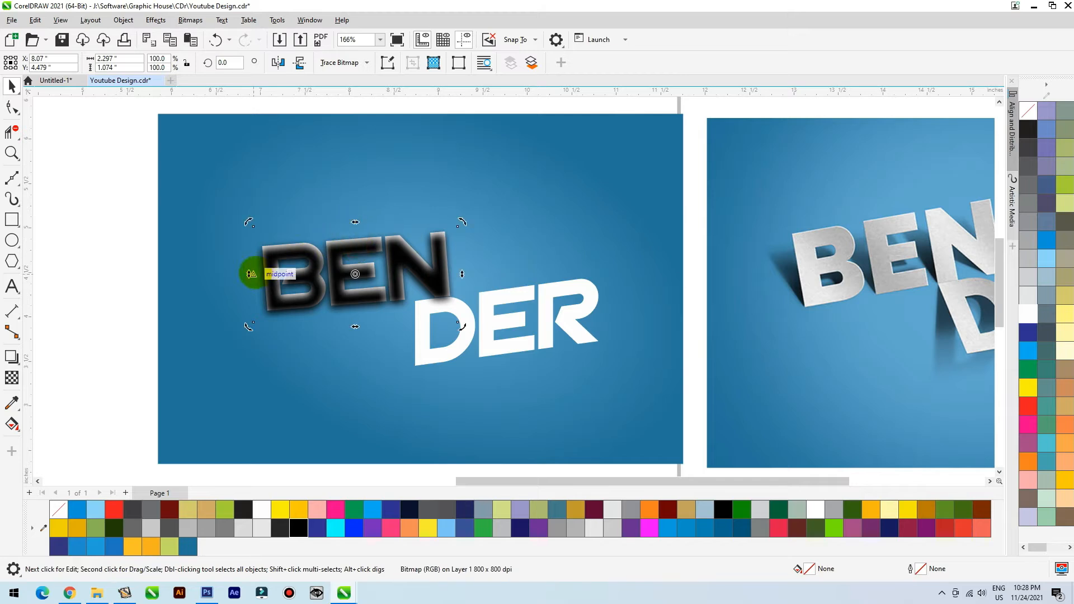
{"action": "left_click", "coordinate": [352, 249]}
{"action": "left_click_drag", "start_coordinate": [355, 224], "coordinate": [312, 263]}
{"action": "left_click", "coordinate": [355, 264]}
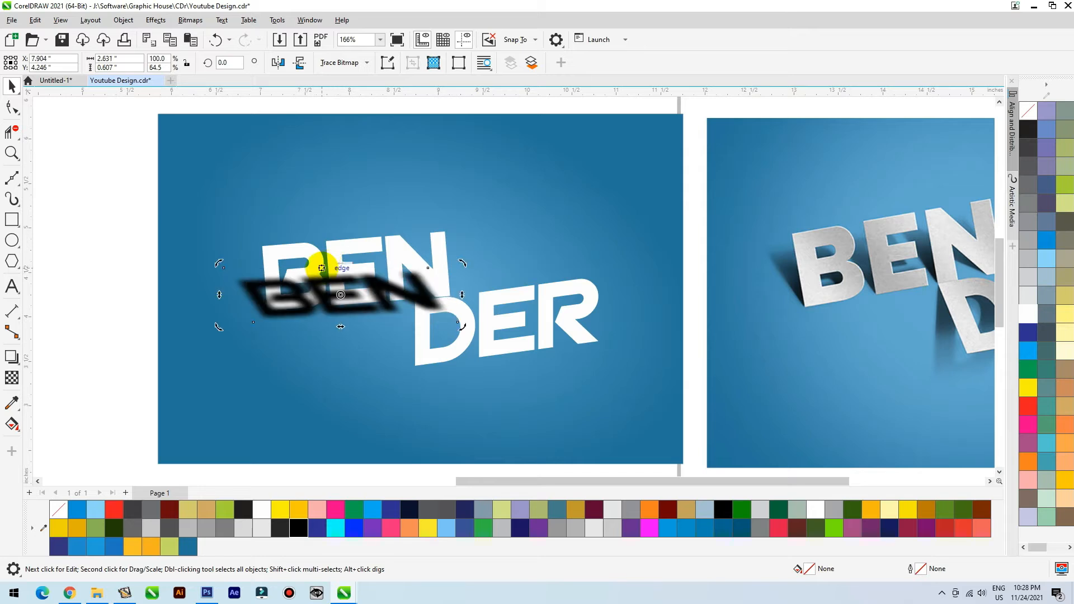
Bring the white BEN word in front of its blurred shadow
{"action": "left_click", "coordinate": [366, 241]}
{"action": "key", "text": "shift+Page_Up"}
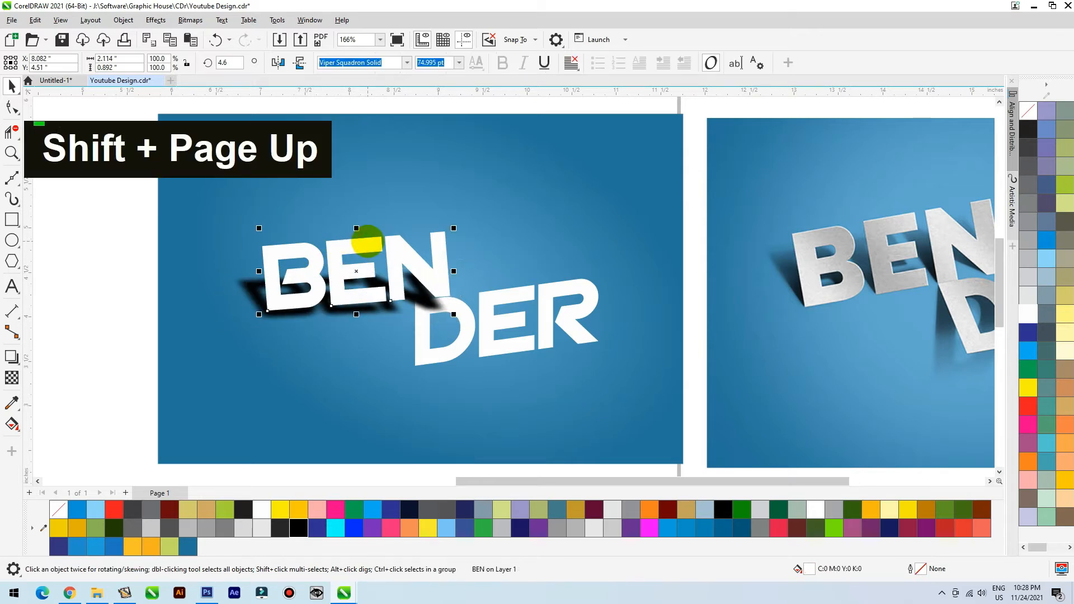
Widen the blurred BEN shadow to about 110.7%, skew its right end upward and nudge it up two steps
{"action": "left_click", "coordinate": [439, 303]}
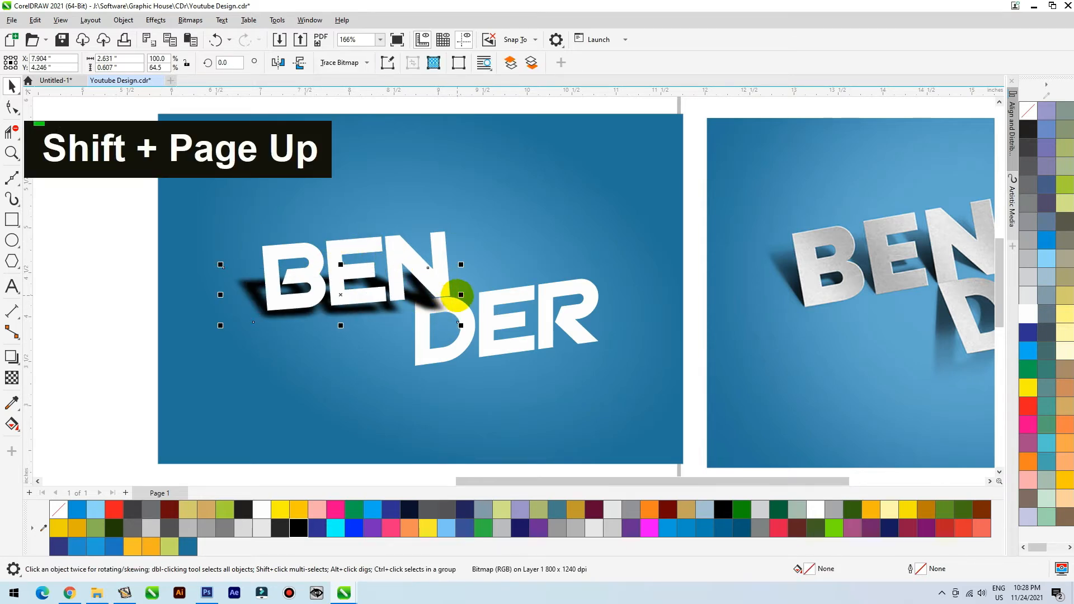
{"action": "mouse_move", "coordinate": [461, 294]}
{"action": "left_mouse_down"}
{"action": "mouse_move", "coordinate": [486, 293]}
{"action": "mouse_move", "coordinate": [466, 281]}
{"action": "left_mouse_up"}
{"action": "left_click", "coordinate": [456, 303]}
{"action": "left_click", "coordinate": [470, 274]}
{"action": "left_click", "coordinate": [471, 287]}
{"action": "key", "text": "Up"}
{"action": "key", "text": "Up"}
Skew the left end of the BEN shadow slightly upward and resize it to 108.1% width by 73.0% height
{"action": "left_click", "coordinate": [249, 290]}
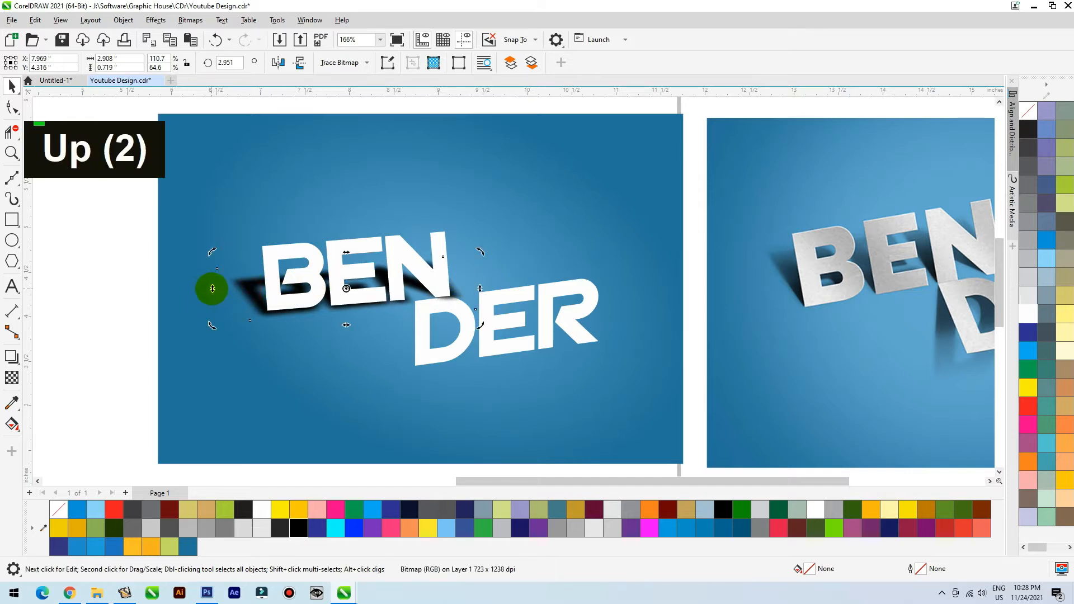
{"action": "left_click_drag", "start_coordinate": [214, 286], "coordinate": [214, 282]}
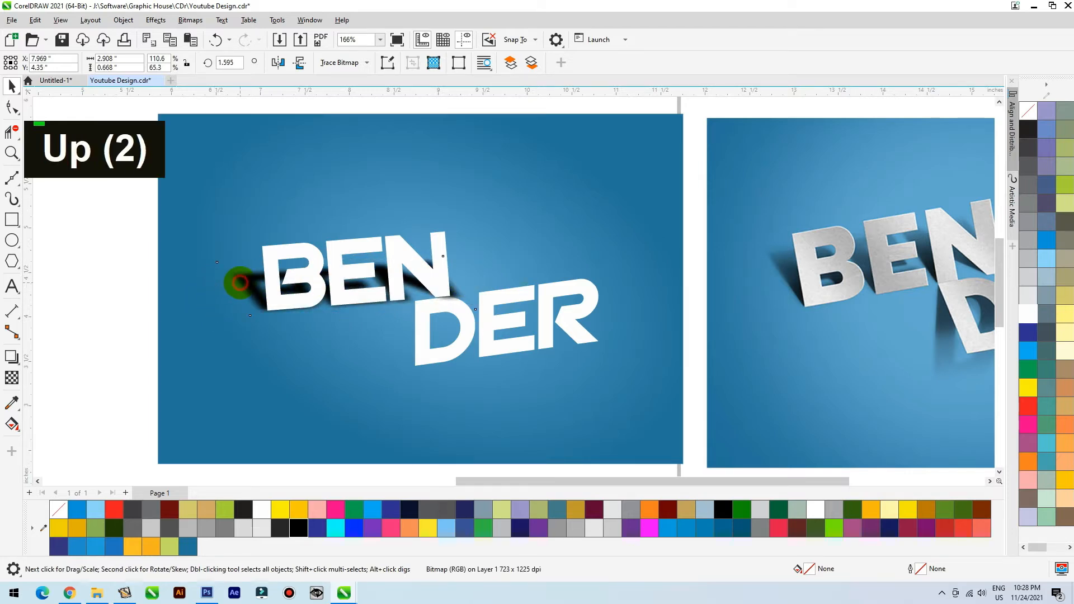
{"action": "left_click", "coordinate": [255, 277]}
{"action": "left_click_drag", "start_coordinate": [346, 253], "coordinate": [346, 243]}
{"action": "left_click_drag", "start_coordinate": [478, 280], "coordinate": [473, 280]}
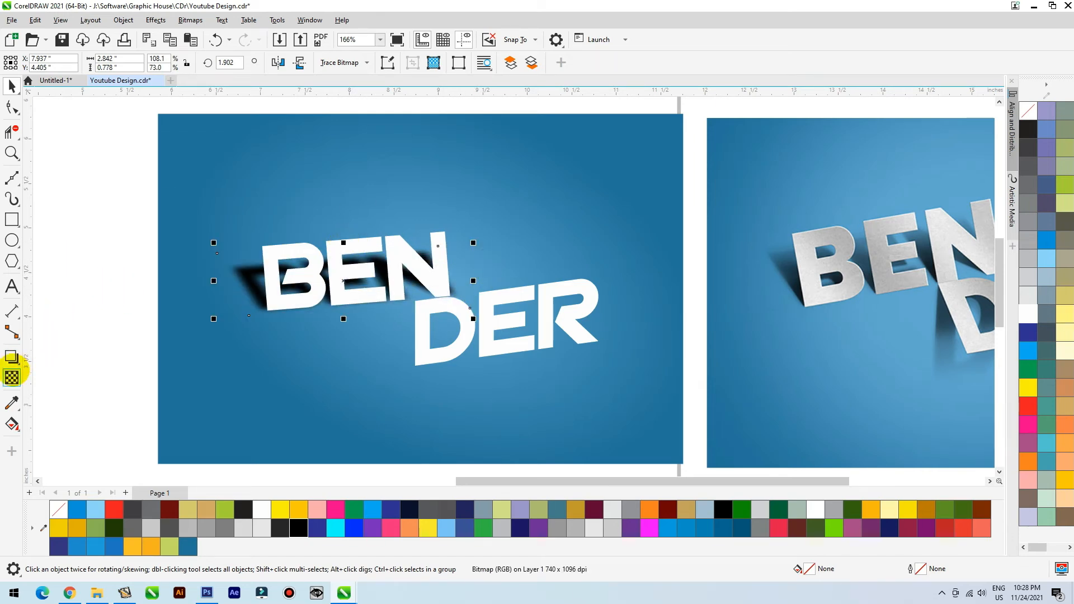
Apply a fountain transparency to the BEN shadow so it fades from the letters' base toward their top
{"action": "left_click", "coordinate": [12, 378]}
{"action": "left_click_drag", "start_coordinate": [358, 289], "coordinate": [346, 260]}
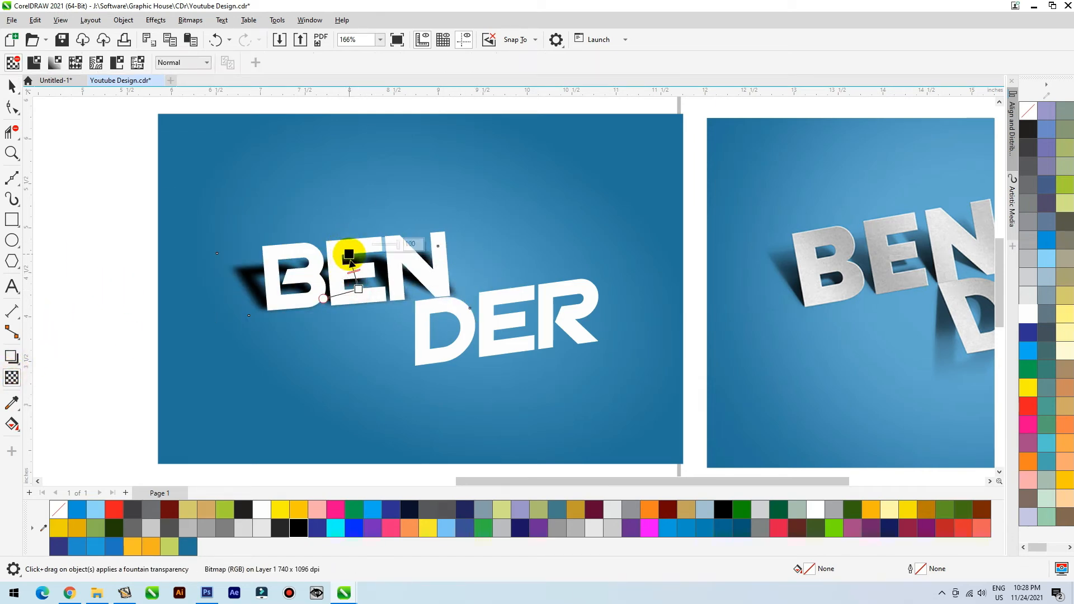
{"action": "left_click_drag", "start_coordinate": [358, 289], "coordinate": [360, 312]}
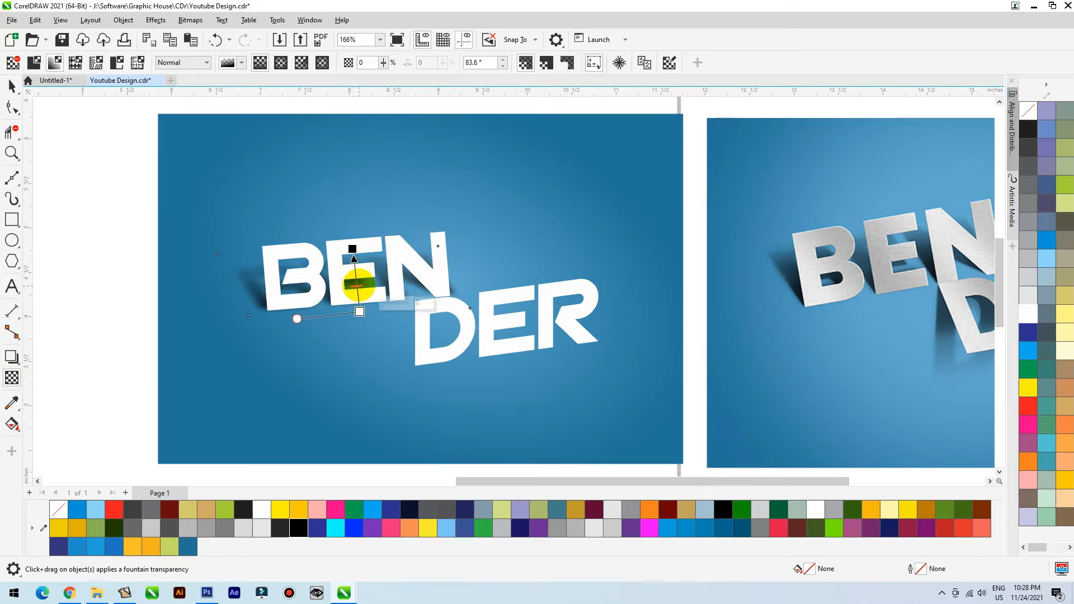
{"action": "key", "text": "space"}
Duplicate the white DER word slightly below the original and fill the copy with black
{"action": "left_click", "coordinate": [459, 319]}
{"action": "scroll", "coordinate": [460, 320], "scroll_direction": "down", "scroll_amount": 2}
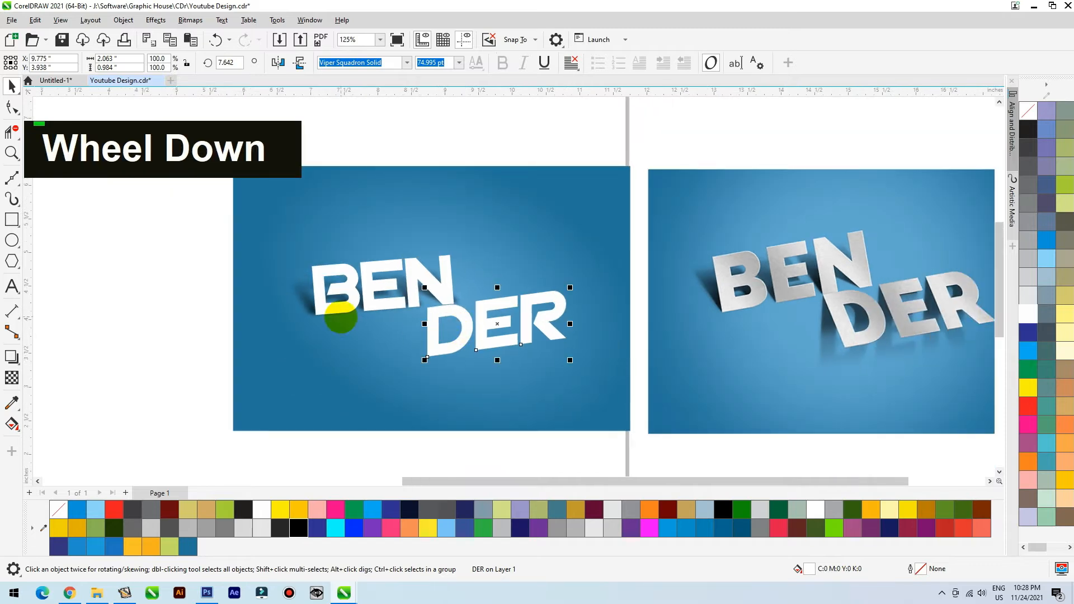
{"action": "scroll", "coordinate": [341, 317], "scroll_direction": "down", "scroll_amount": 1}
{"action": "key", "text": "F2"}
{"action": "left_click_drag", "start_coordinate": [241, 243], "coordinate": [771, 401]}
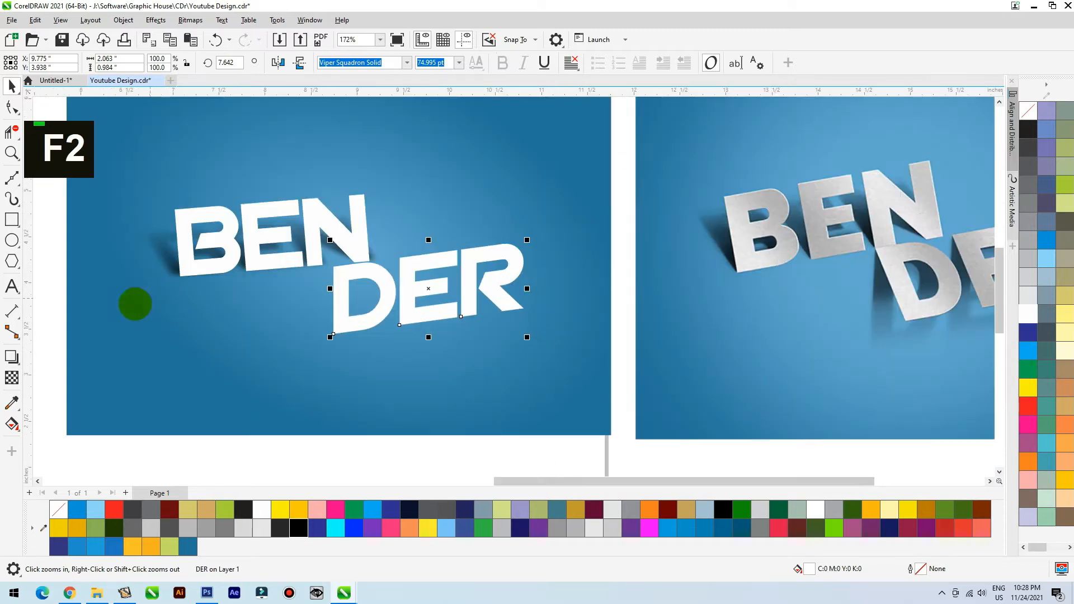
{"action": "left_click_drag", "start_coordinate": [420, 287], "coordinate": [421, 297]}
{"action": "right_click", "coordinate": [422, 297]}
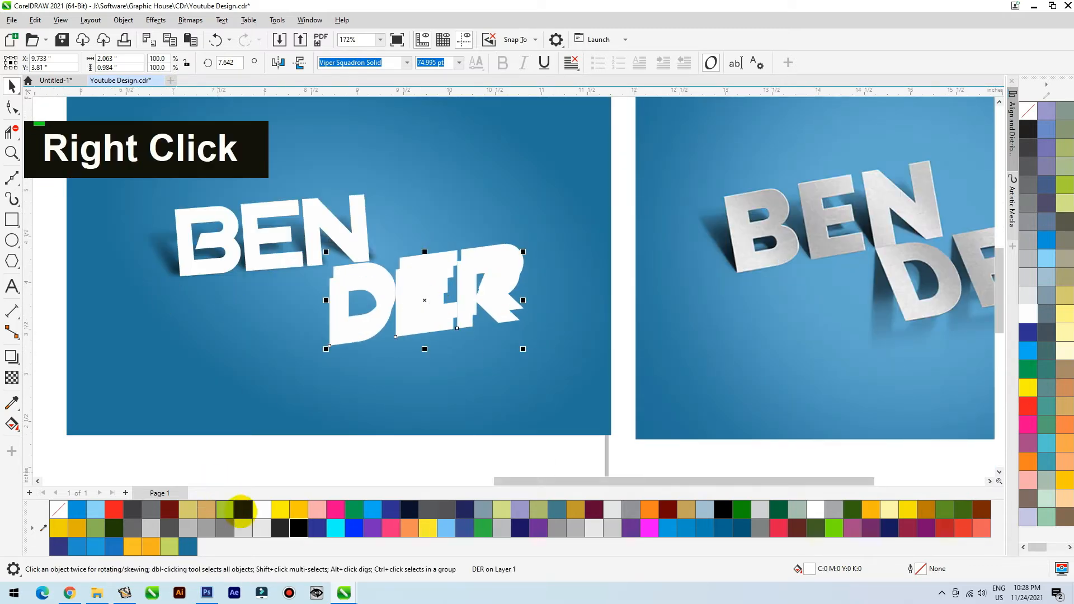
{"action": "left_click", "coordinate": [299, 528]}
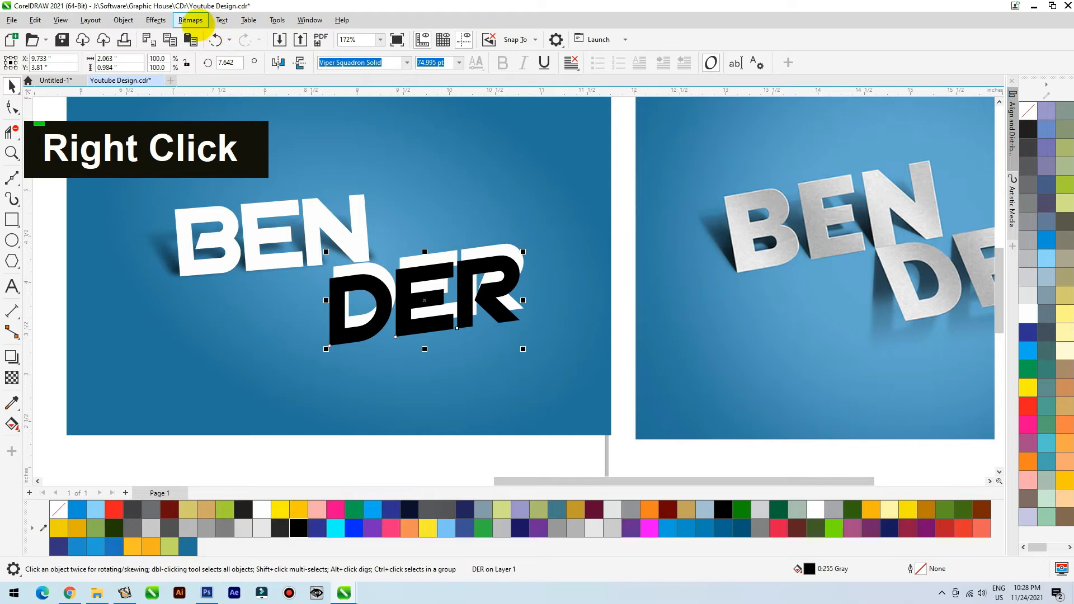
Convert the black DER copy to an 800 dpi RGB bitmap
{"action": "left_click", "coordinate": [192, 20]}
{"action": "left_click", "coordinate": [210, 39]}
{"action": "left_click", "coordinate": [547, 355]}
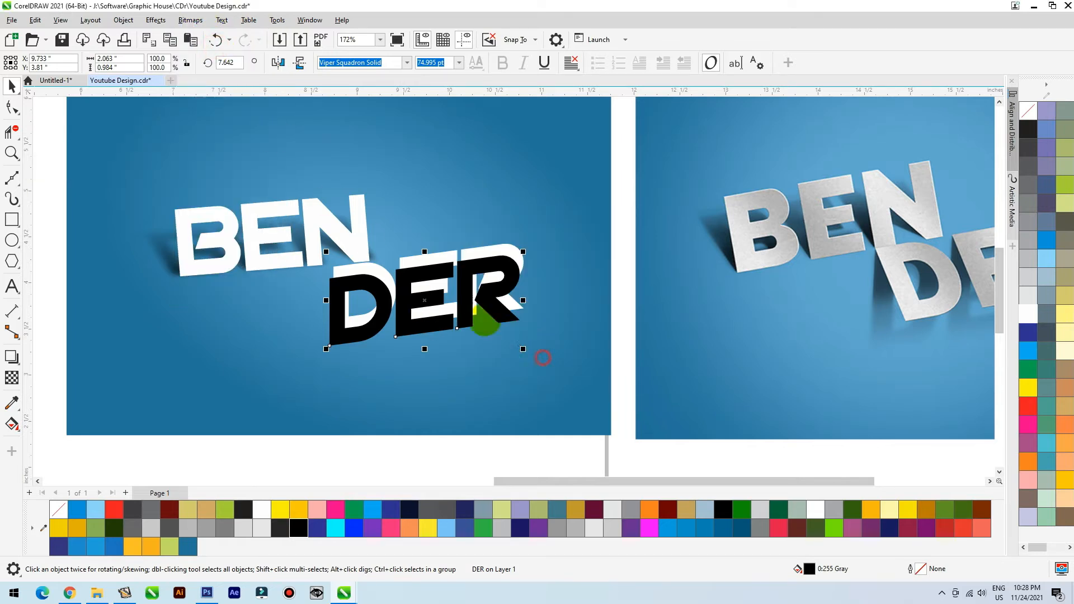
Apply a Gaussian Blur with a radius of 20.0 pixels to the black DER bitmap
{"action": "left_click", "coordinate": [157, 17]}
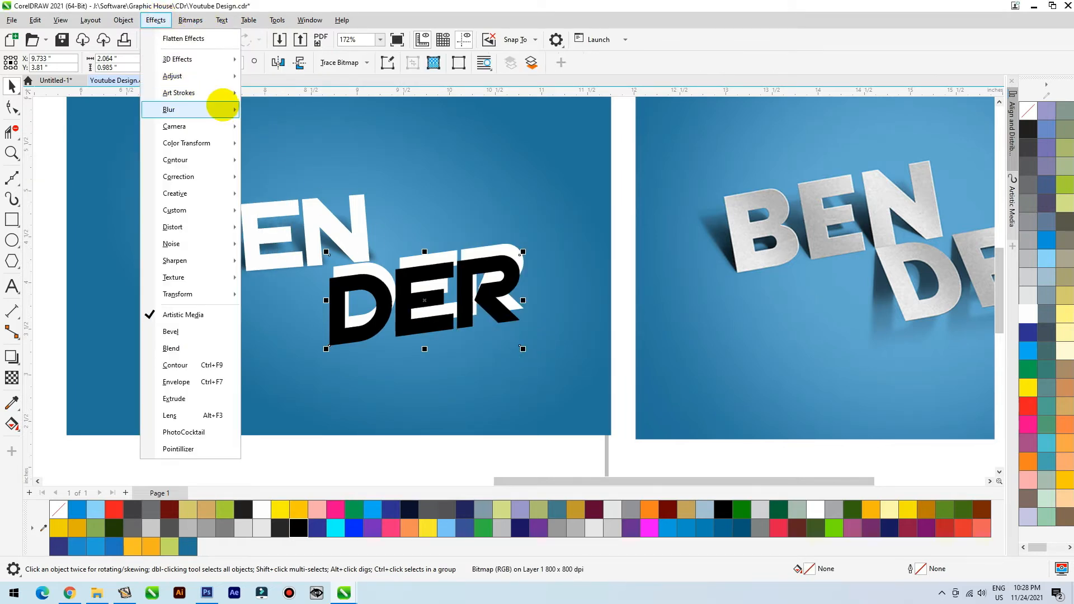
{"action": "mouse_move", "coordinate": [221, 110]}
{"action": "left_click", "coordinate": [272, 141]}
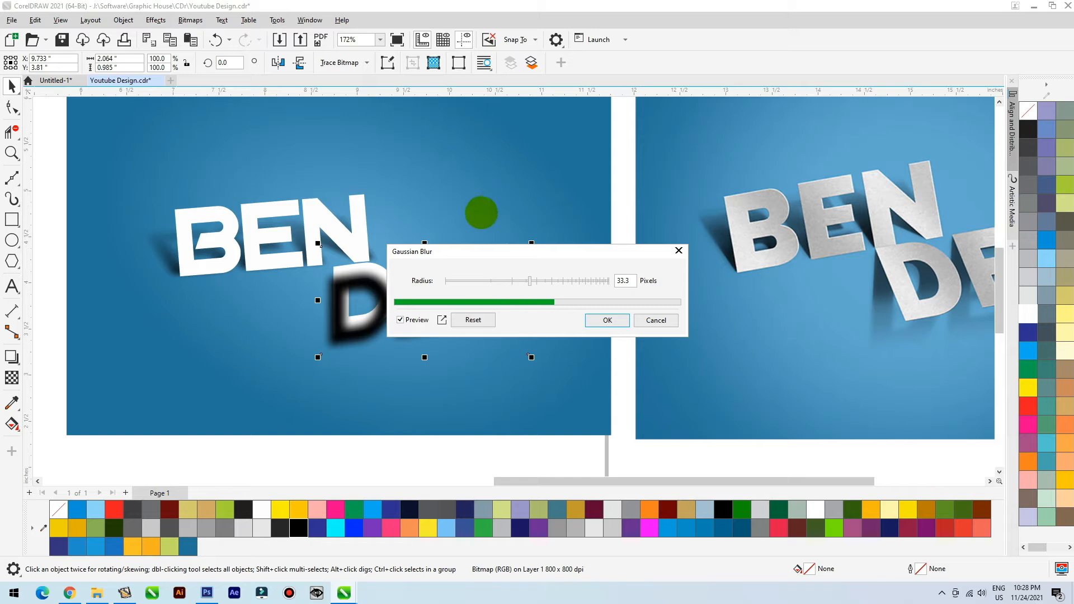
{"action": "left_click_drag", "start_coordinate": [528, 281], "coordinate": [511, 281]}
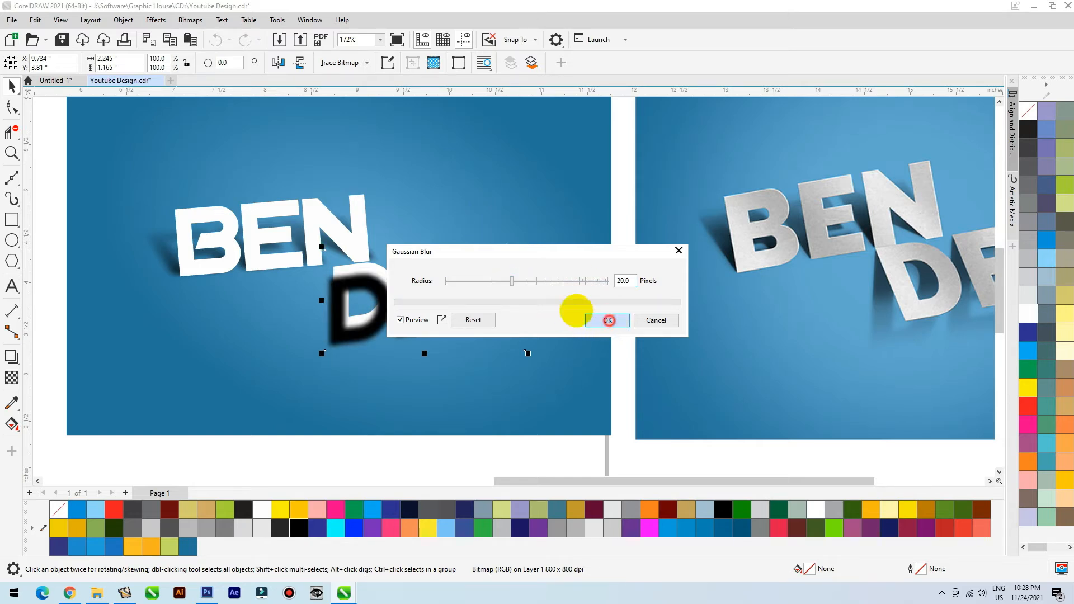
{"action": "left_click", "coordinate": [606, 320]}
Place the blurred copy over DER, slant its bottom to the left and order it behind the white letters
{"action": "left_click_drag", "start_coordinate": [442, 306], "coordinate": [438, 303]}
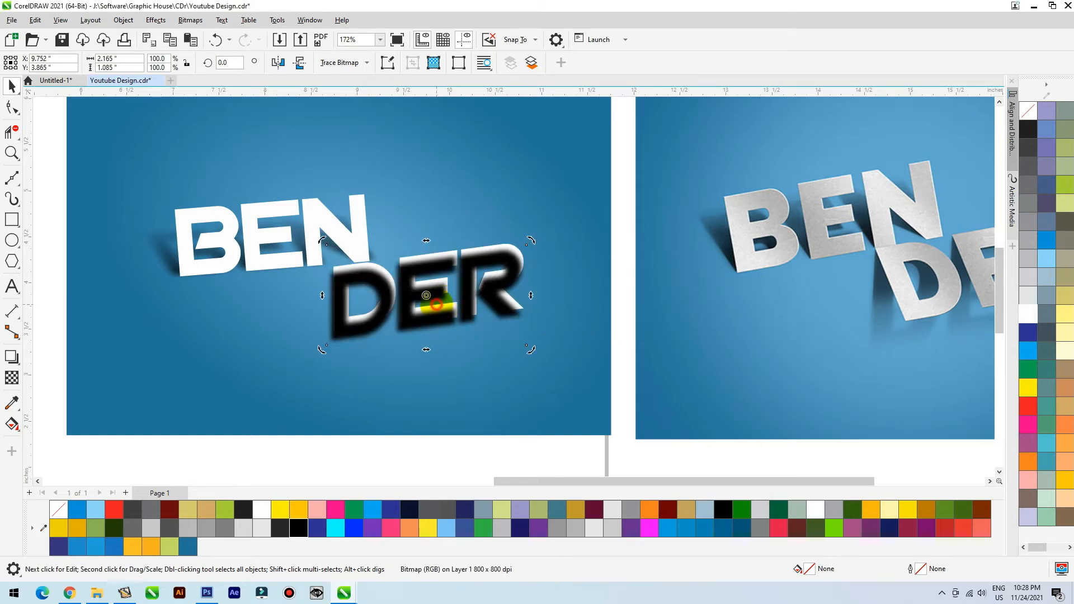
{"action": "left_click_drag", "start_coordinate": [427, 350], "coordinate": [400, 349]}
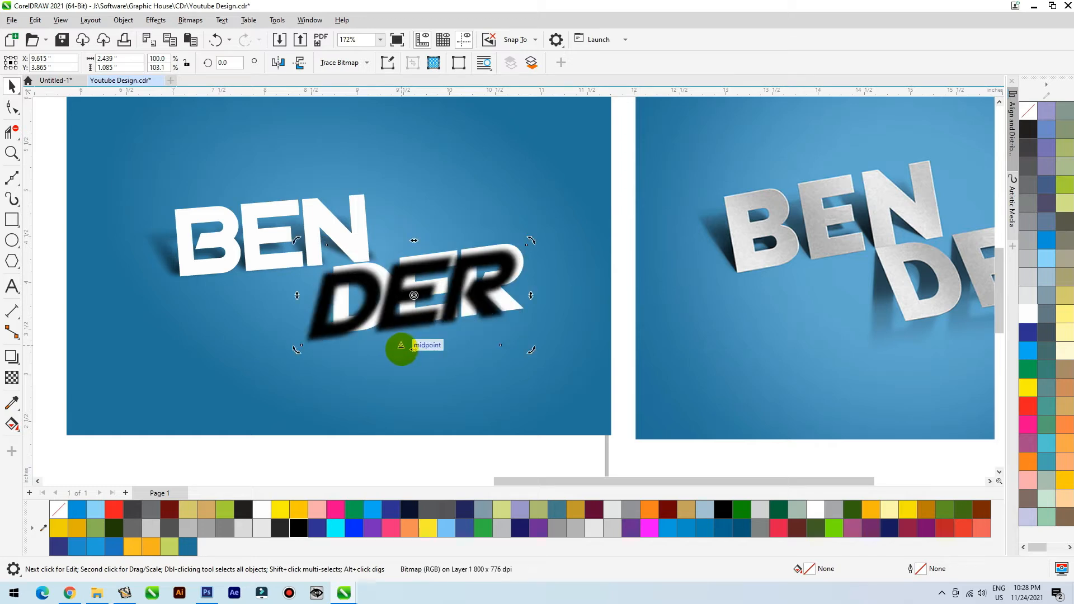
{"action": "key", "text": "ctrl+Page_Down"}
{"action": "key", "text": "ctrl+Page_Up"}
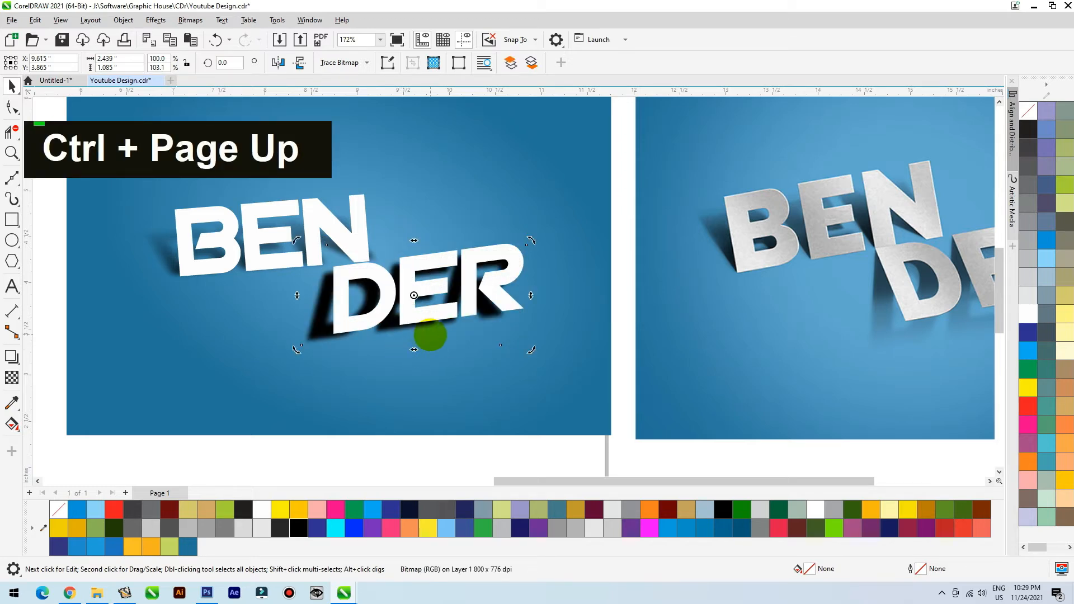
Stretch the DER shadow downward to 113.7% height and shift it right to sit behind the DER letters
{"action": "left_click", "coordinate": [417, 338]}
{"action": "left_click_drag", "start_coordinate": [414, 350], "coordinate": [409, 358]}
{"action": "left_click", "coordinate": [437, 339]}
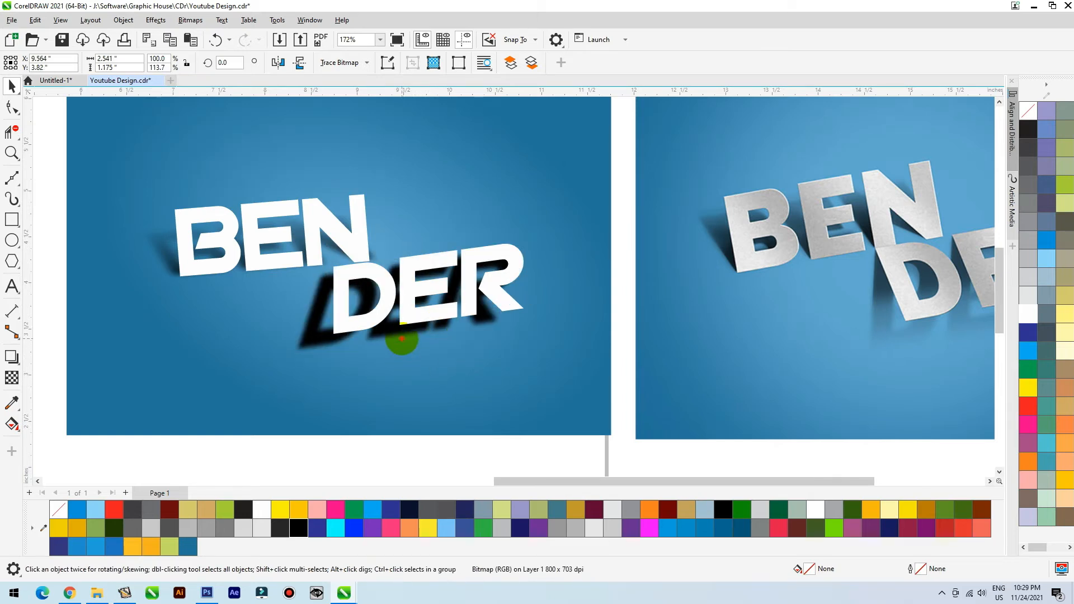
{"action": "double_click", "coordinate": [403, 338]}
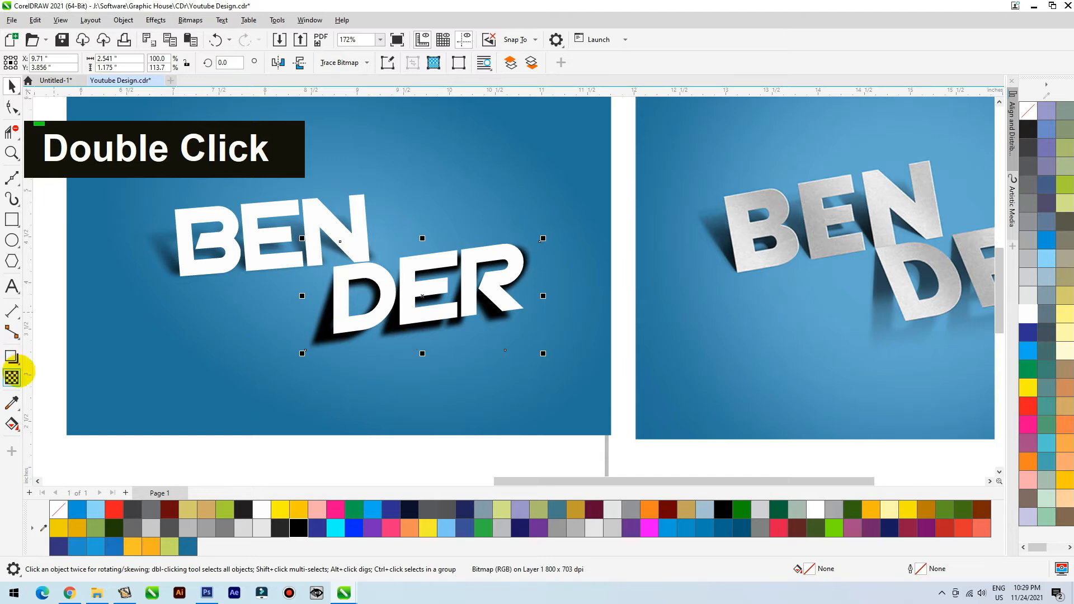
Apply a fountain transparency to the DER shadow, fading it from above the letters to below their base
{"action": "left_click", "coordinate": [13, 376]}
{"action": "left_click", "coordinate": [34, 62]}
{"action": "left_click", "coordinate": [438, 284]}
{"action": "left_click_drag", "start_coordinate": [408, 274], "coordinate": [412, 334]}
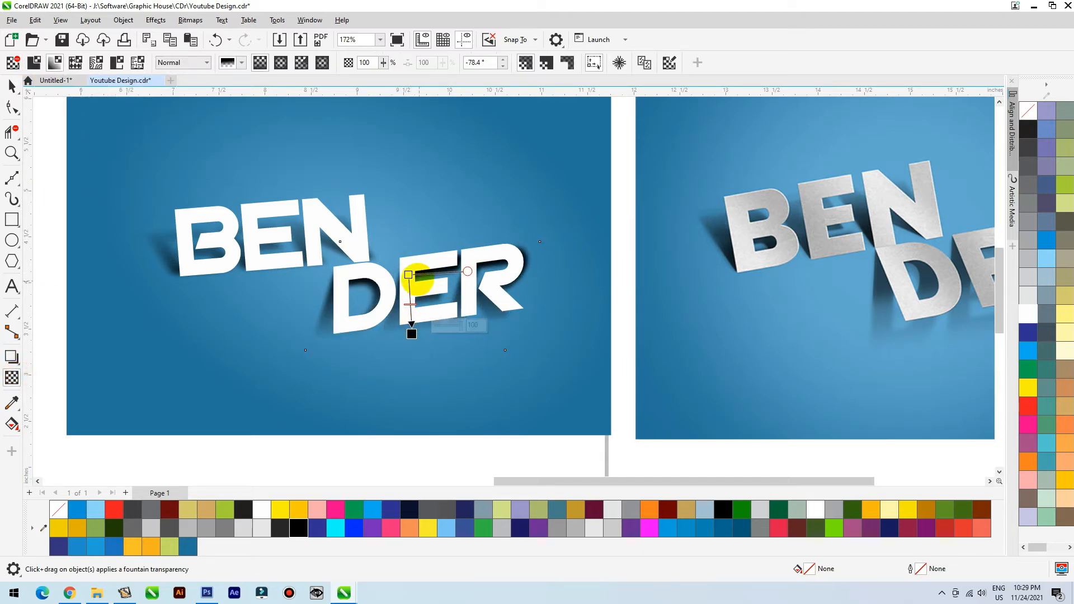
{"action": "left_click_drag", "start_coordinate": [408, 274], "coordinate": [416, 232]}
{"action": "left_click_drag", "start_coordinate": [412, 334], "coordinate": [405, 351]}
{"action": "left_click_drag", "start_coordinate": [411, 291], "coordinate": [408, 309]}
{"action": "key", "text": "space"}
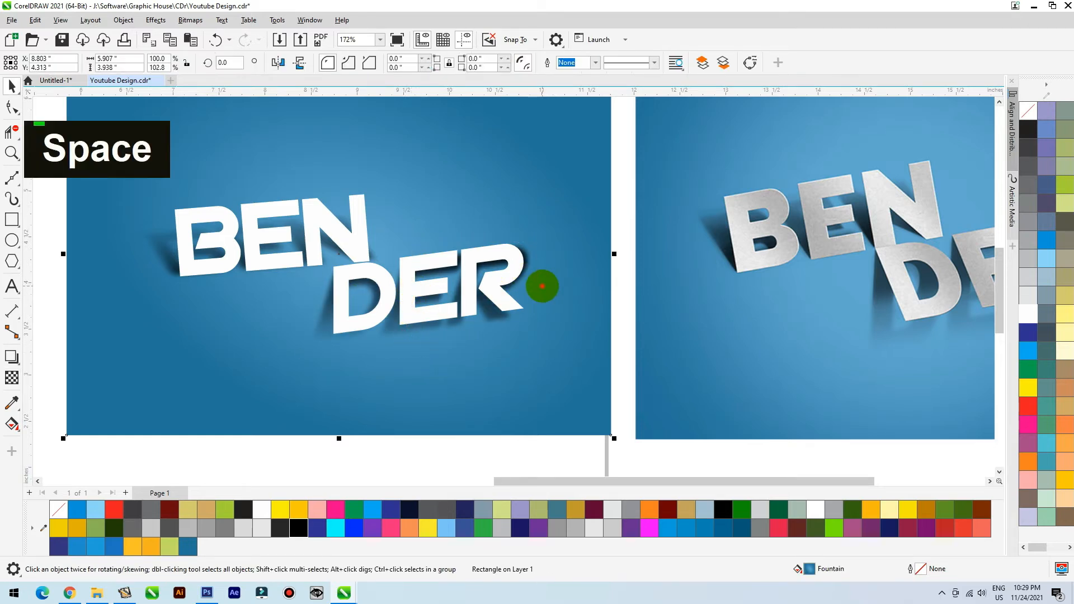
Narrow the DER shadow to 98.2% width and slant its bottom further to the left
{"action": "double_click", "coordinate": [528, 285]}
{"action": "left_click_drag", "start_coordinate": [543, 295], "coordinate": [539, 296]}
{"action": "left_click", "coordinate": [449, 337]}
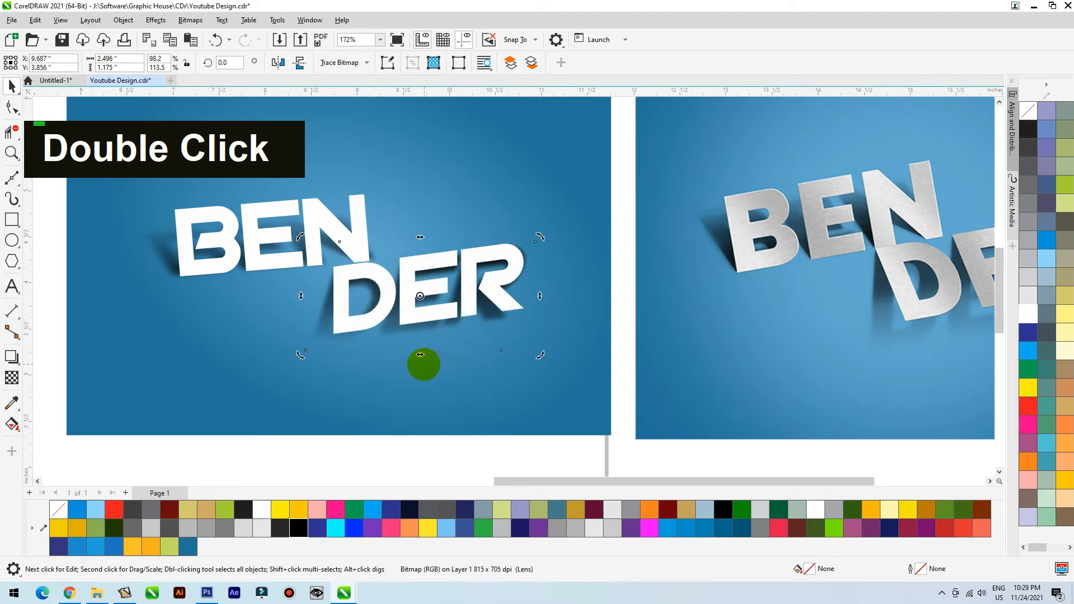
{"action": "left_click_drag", "start_coordinate": [420, 355], "coordinate": [408, 355]}
Convert the white DER and BEN words to curves
{"action": "scroll", "coordinate": [486, 366], "scroll_direction": "down", "scroll_amount": 2}
{"action": "left_click", "coordinate": [472, 412]}
{"action": "left_click", "coordinate": [492, 305]}
{"action": "key", "text": "ctrl+q"}
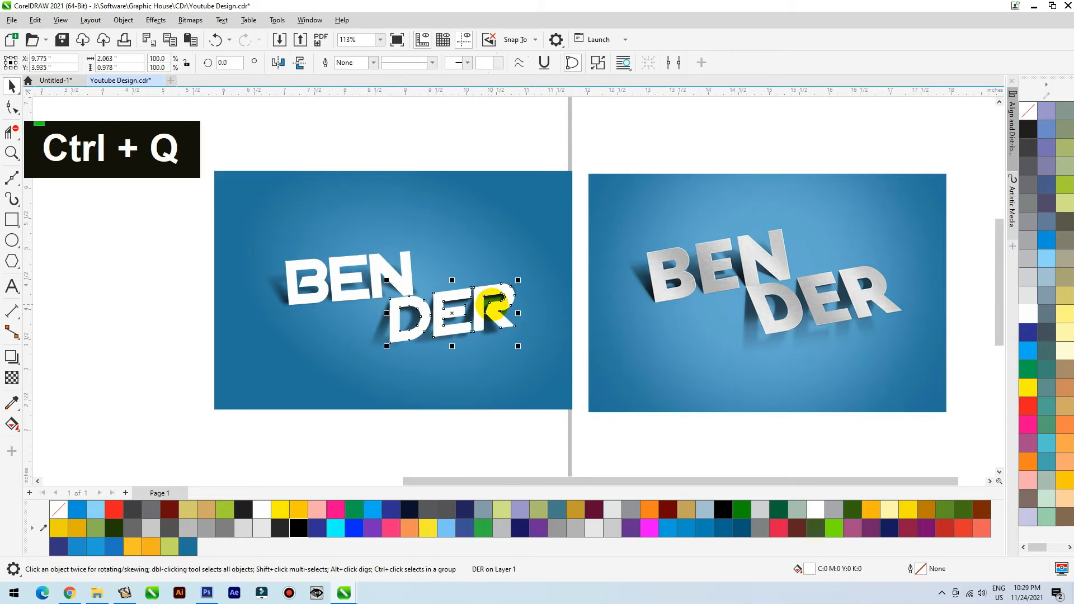
{"action": "left_click", "coordinate": [396, 278]}
{"action": "key", "text": "ctrl+q"}
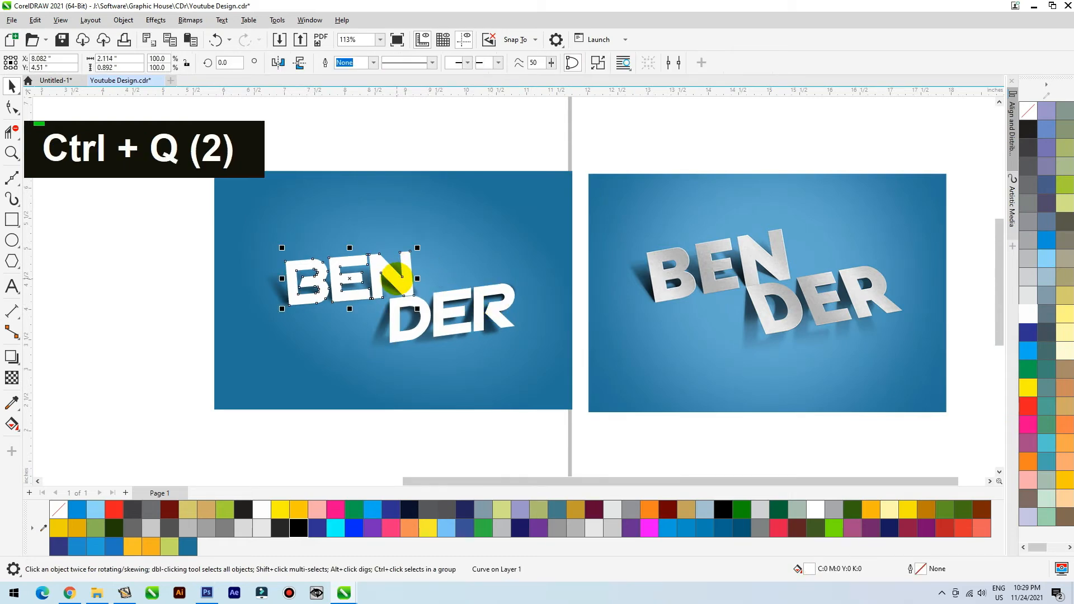
Skew the bottom of the DER word slightly to the right and slant its shadow to match
{"action": "double_click", "coordinate": [444, 326]}
{"action": "left_click_drag", "start_coordinate": [451, 347], "coordinate": [457, 347]}
{"action": "left_click", "coordinate": [461, 333]}
{"action": "left_click", "coordinate": [388, 340]}
{"action": "left_click", "coordinate": [391, 341]}
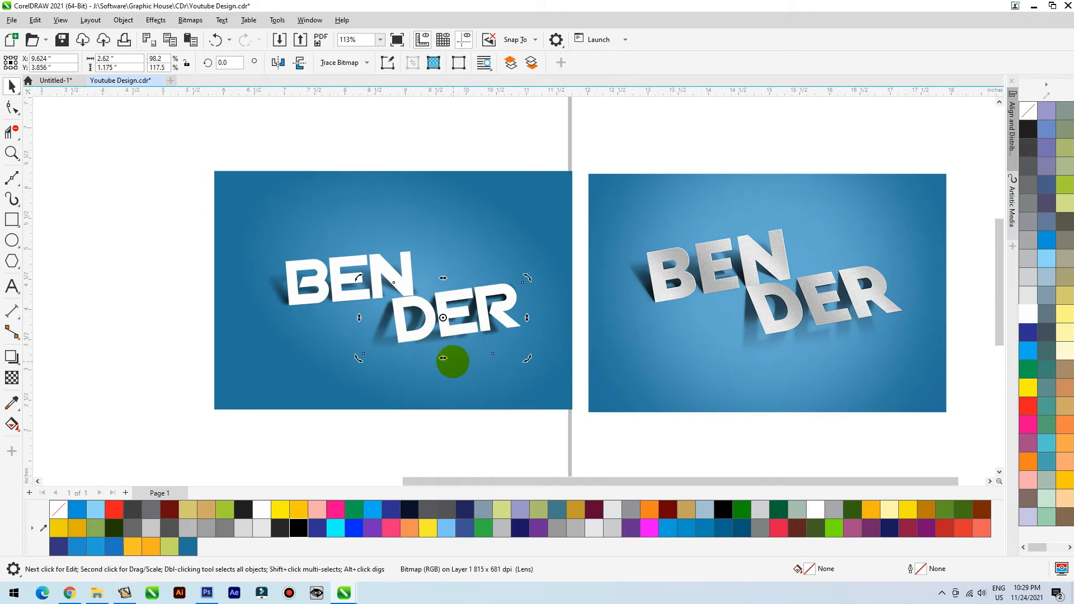
{"action": "left_click_drag", "start_coordinate": [445, 360], "coordinate": [448, 359]}
{"action": "left_click", "coordinate": [459, 424]}
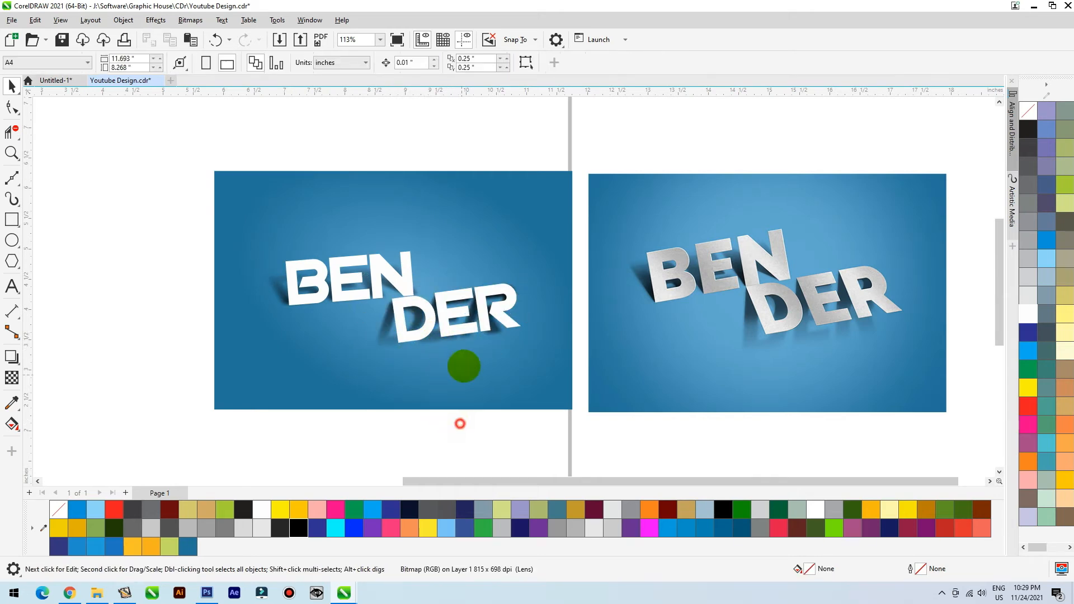
Move the gray paper texture bitmap beside the BEN word and bring it to the front
{"action": "scroll", "coordinate": [456, 375], "scroll_direction": "down", "scroll_amount": 3}
{"action": "mouse_move", "coordinate": [187, 343]}
{"action": "left_mouse_down"}
{"action": "mouse_move", "coordinate": [337, 297]}
{"action": "mouse_move", "coordinate": [327, 299]}
{"action": "left_mouse_up"}
{"action": "key", "text": "F2"}
{"action": "left_click_drag", "start_coordinate": [254, 253], "coordinate": [527, 348]}
{"action": "key", "text": "shift+Page_Up"}
{"action": "scroll", "coordinate": [409, 274], "scroll_direction": "down", "scroll_amount": 2}
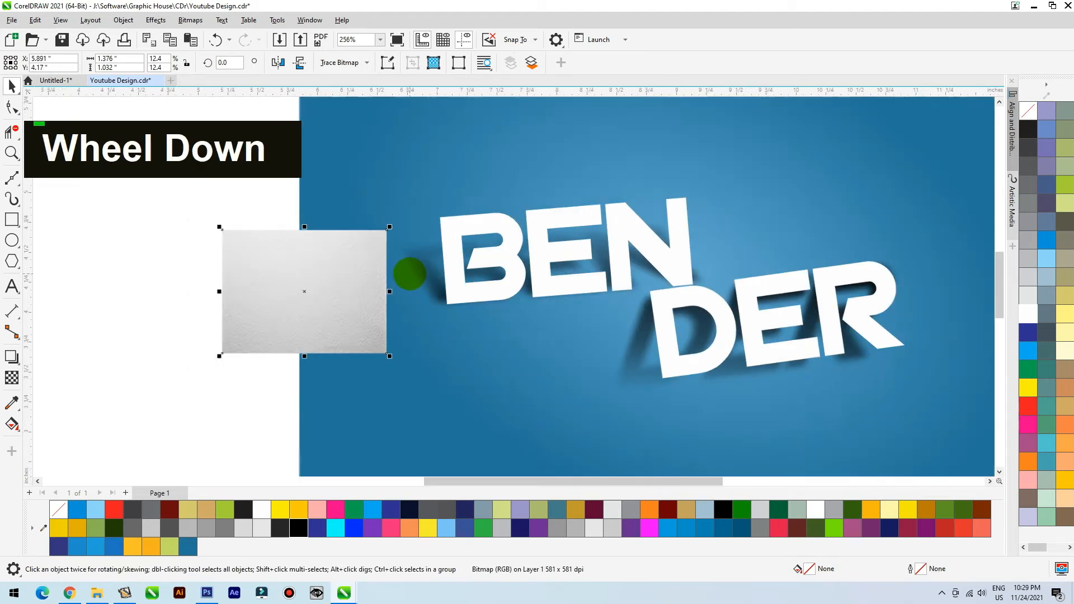
Place a duplicate of the paper texture on the empty area left of the blue background
{"action": "scroll", "coordinate": [409, 273], "scroll_direction": "down", "scroll_amount": 2}
{"action": "left_click_drag", "start_coordinate": [351, 292], "coordinate": [235, 321]}
{"action": "right_click", "coordinate": [236, 321]}
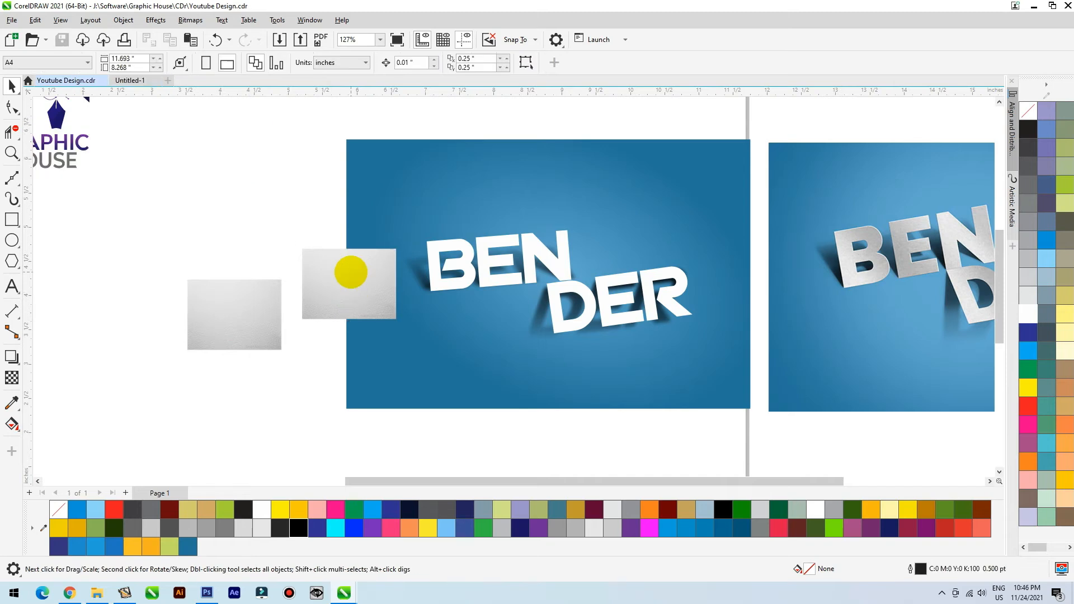
Enlarge the paper texture beside the background to 17.8% and move it over the BEN word
{"action": "left_click", "coordinate": [351, 272]}
{"action": "left_click_drag", "start_coordinate": [399, 244], "coordinate": [439, 215]}
{"action": "left_click_drag", "start_coordinate": [383, 268], "coordinate": [485, 266]}
{"action": "key", "text": "F2"}
{"action": "left_click_drag", "start_coordinate": [358, 206], "coordinate": [586, 323]}
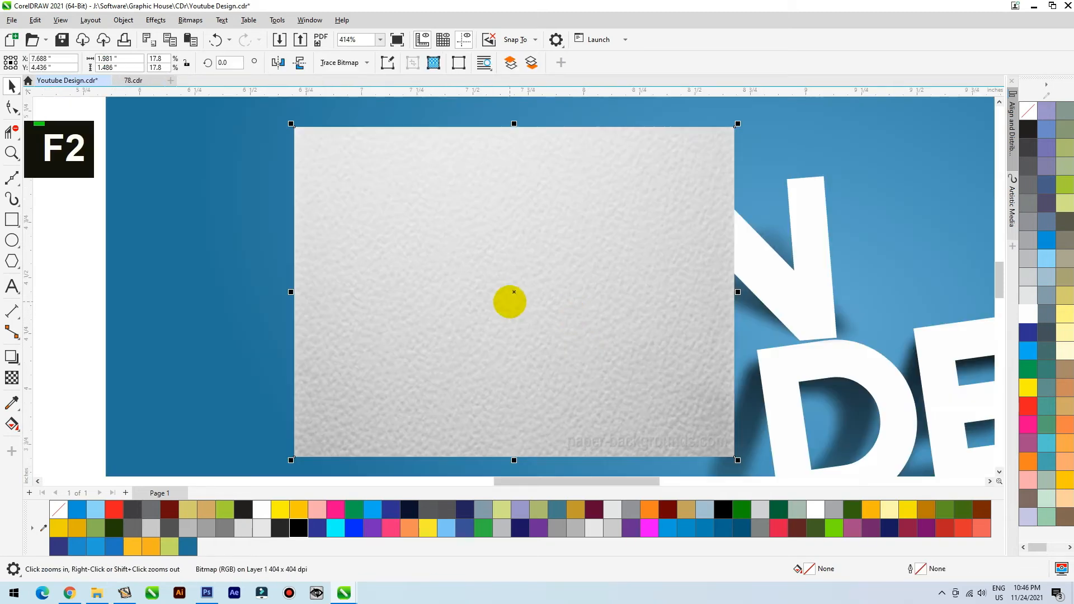
Sharpen the paper texture with an edge level of 58% and a threshold of 0
{"action": "left_click", "coordinate": [190, 20]}
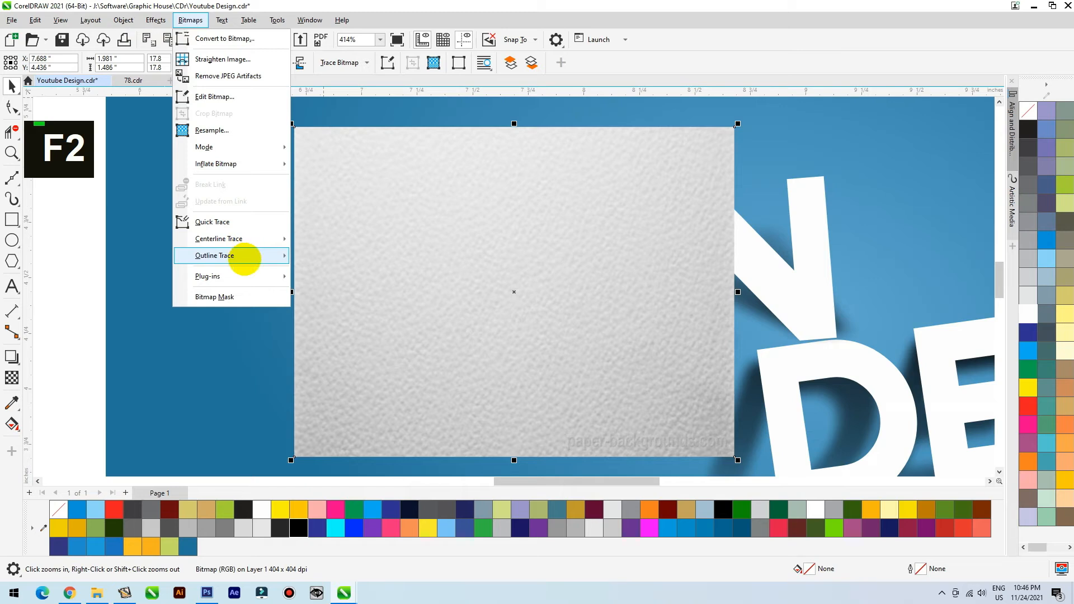
{"action": "mouse_move", "coordinate": [156, 23]}
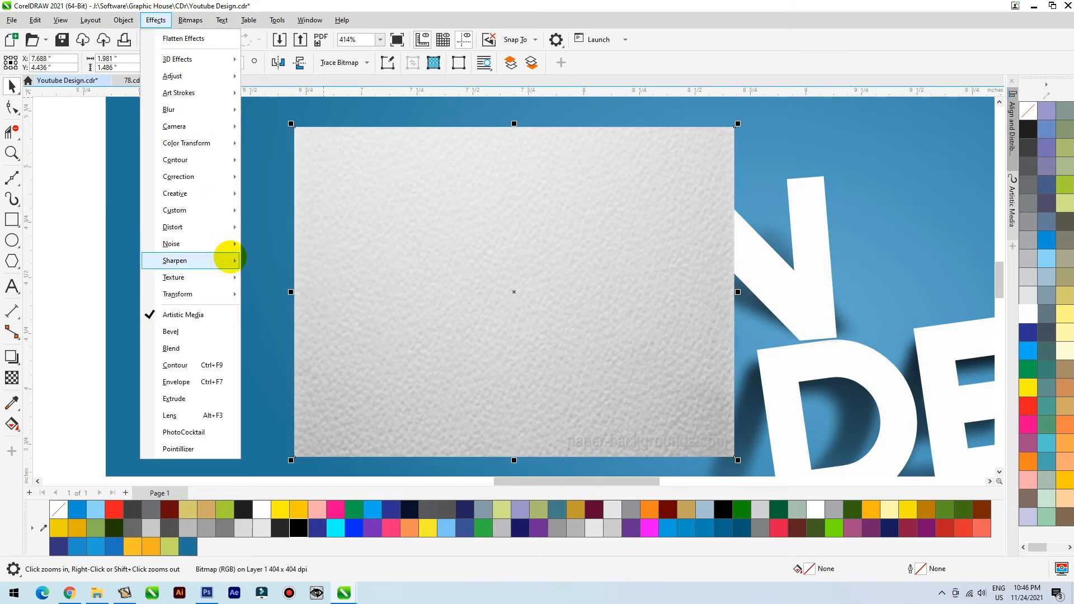
{"action": "mouse_move", "coordinate": [228, 258]}
{"action": "left_click", "coordinate": [282, 310]}
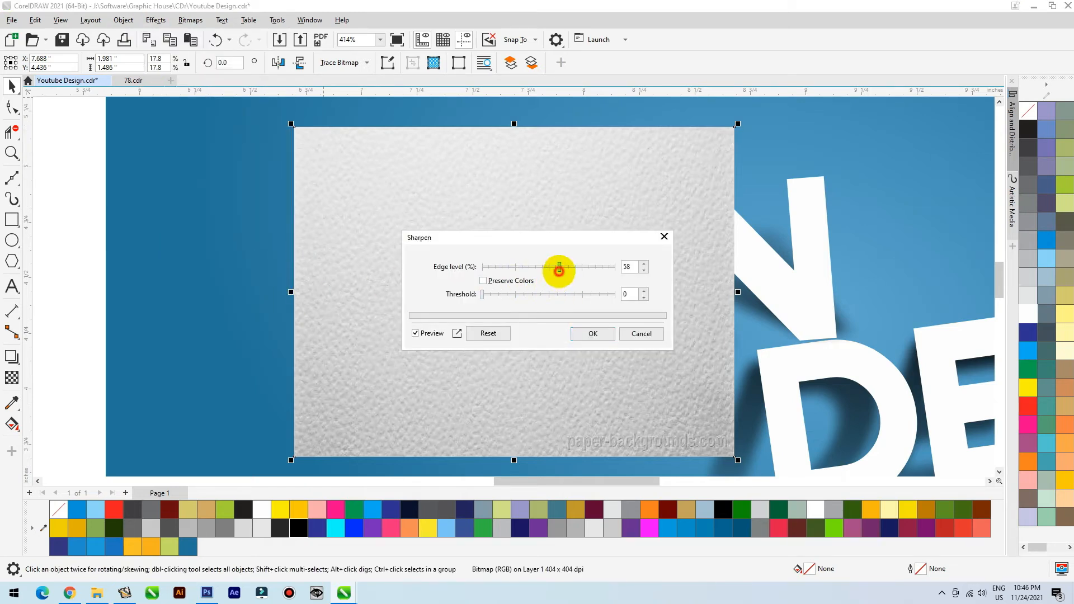
{"action": "left_click", "coordinate": [594, 334]}
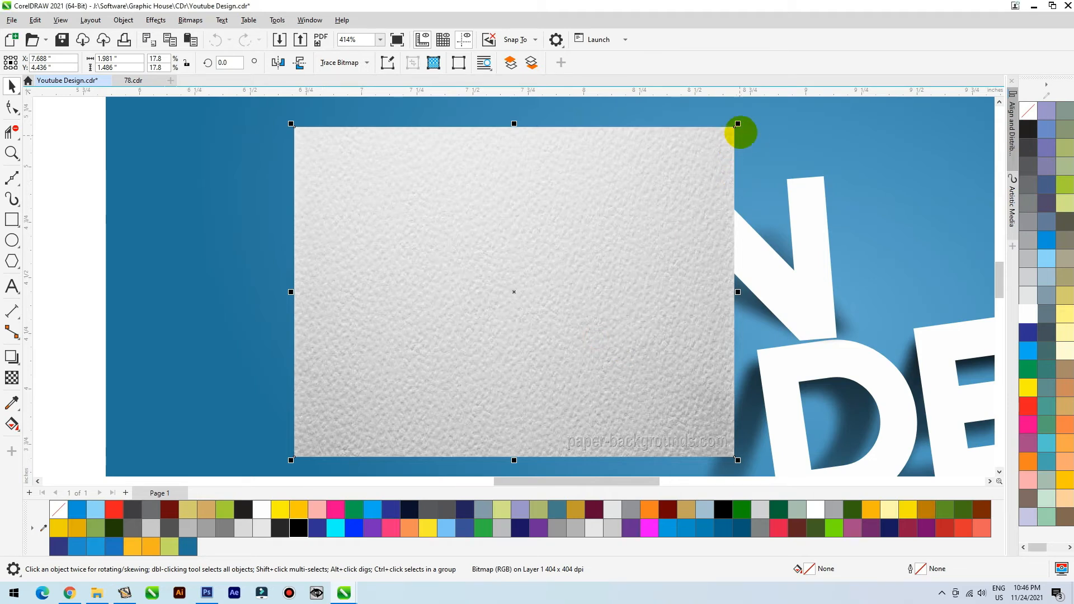
Scale the sharpened texture down to 10.1% and place it just below and left of BEN, keeping BEN in place
{"action": "left_click_drag", "start_coordinate": [738, 124], "coordinate": [544, 249]}
{"action": "scroll", "coordinate": [515, 278], "scroll_direction": "down", "scroll_amount": 3}
{"action": "left_click_drag", "start_coordinate": [484, 319], "coordinate": [370, 354]}
{"action": "double_click", "coordinate": [556, 247]}
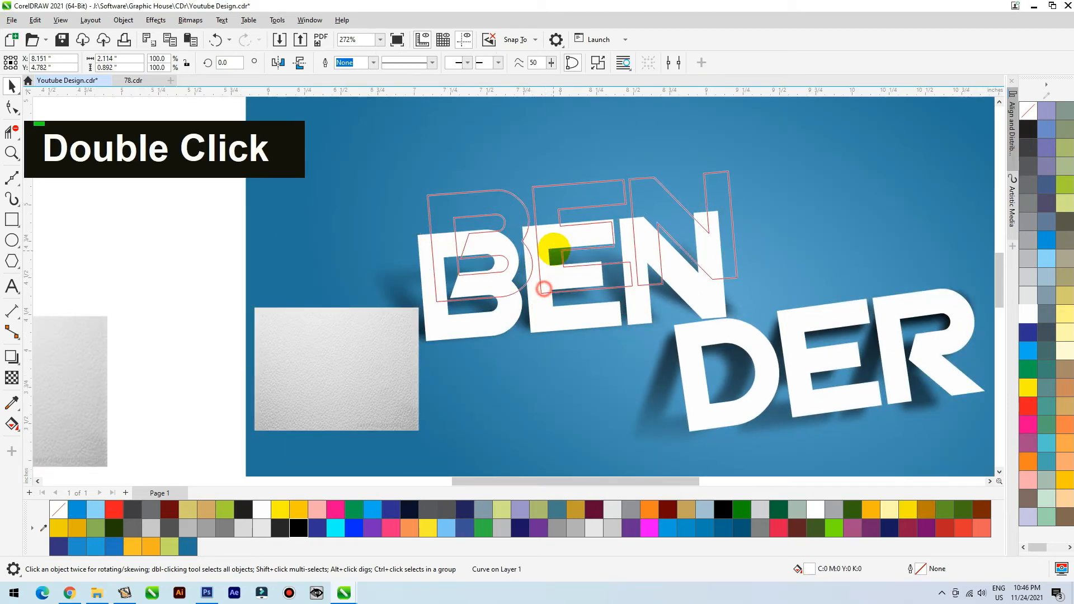
{"action": "key", "text": "ctrl+z"}
Place the sharpened paper texture inside the BEN lettering as a PowerClip
{"action": "right_click", "coordinate": [370, 351]}
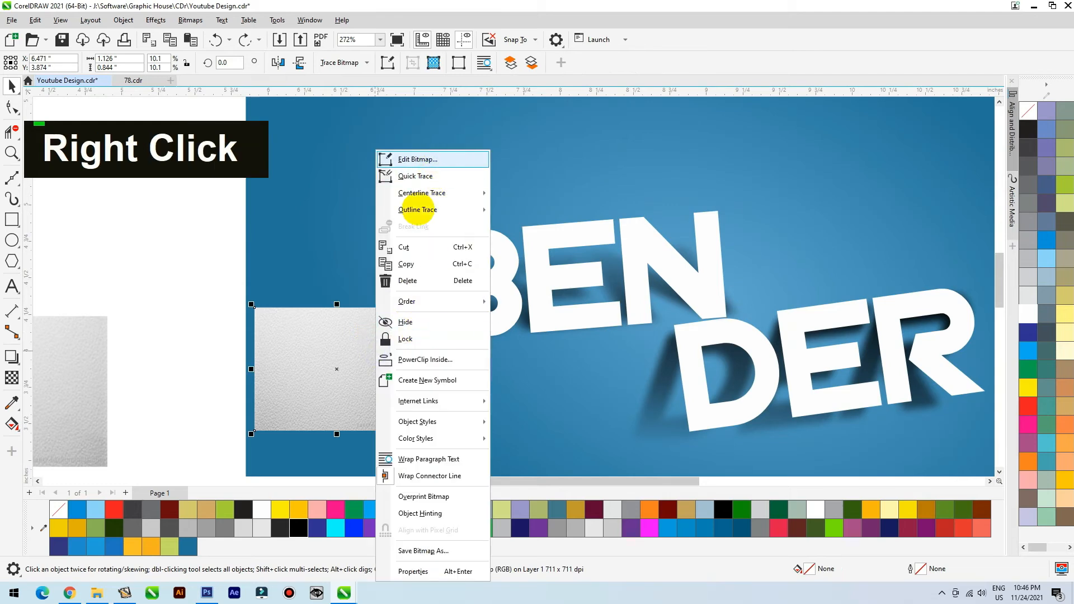
{"action": "left_click", "coordinate": [426, 360]}
{"action": "left_click", "coordinate": [492, 301]}
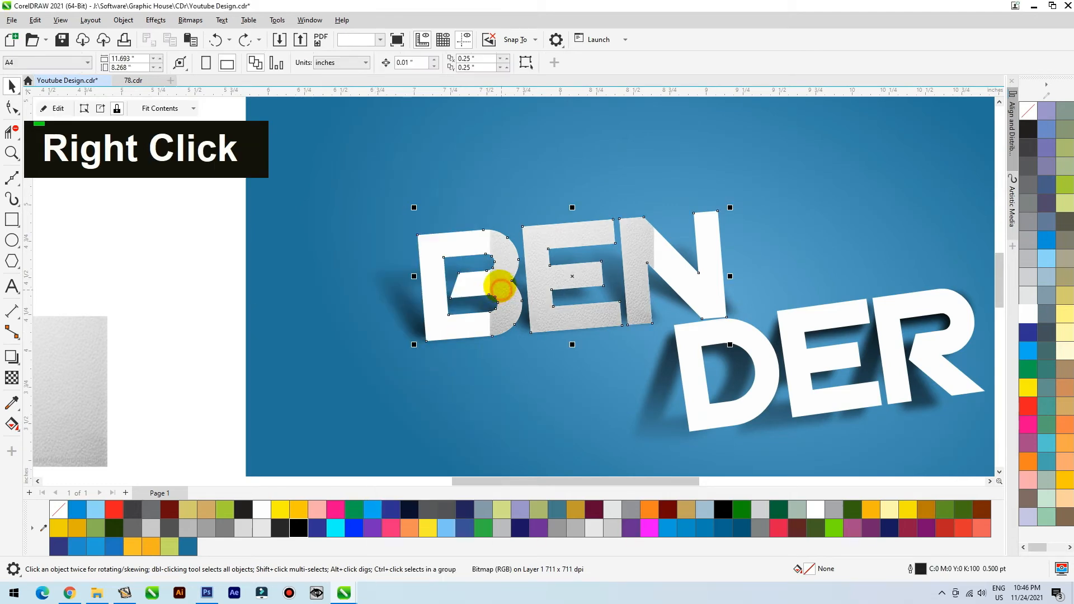
Edit the BEN PowerClip contents, stretching and skewing the texture to 20.8% by 11.2% so it covers all three letters, and finish editing
{"action": "double_click", "coordinate": [498, 280]}
{"action": "key", "text": "space"}
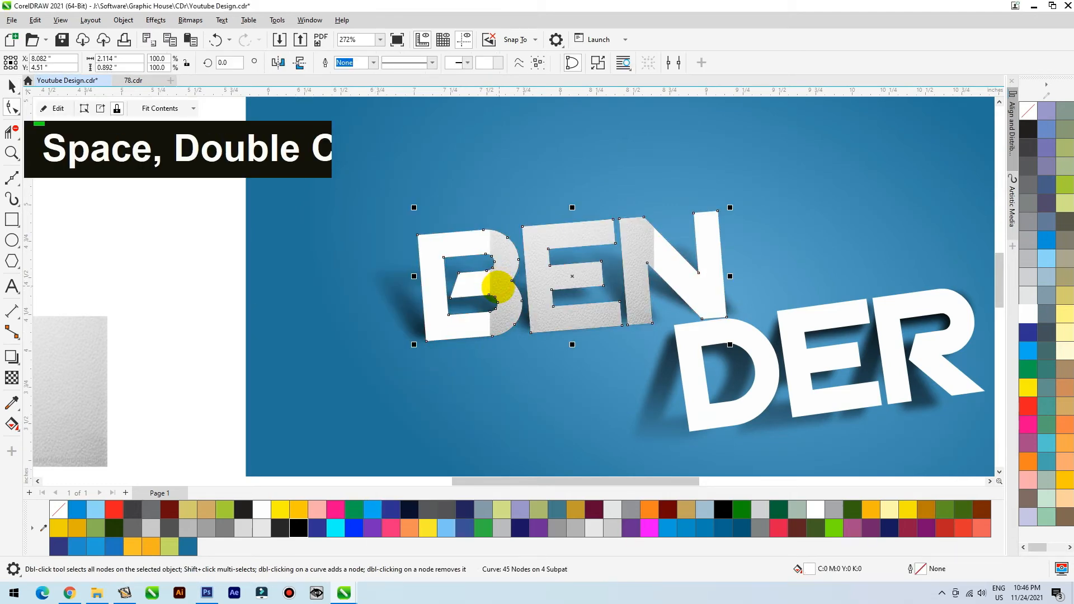
{"action": "left_click", "coordinate": [498, 288], "text": "ctrl"}
{"action": "left_click_drag", "start_coordinate": [498, 290], "coordinate": [424, 318]}
{"action": "left_click_drag", "start_coordinate": [576, 290], "coordinate": [747, 255]}
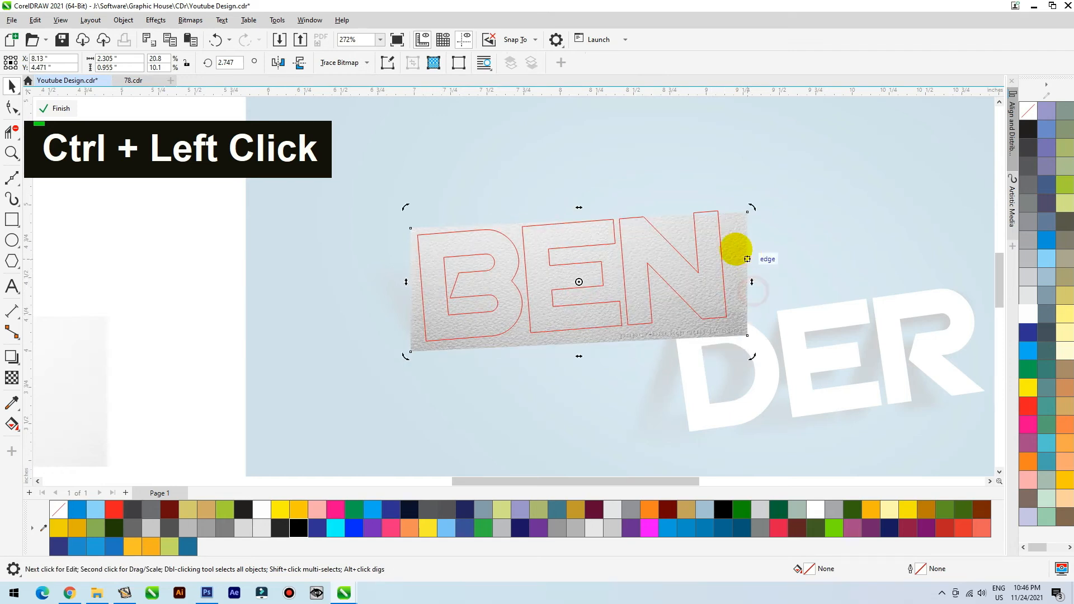
{"action": "left_click", "coordinate": [618, 247]}
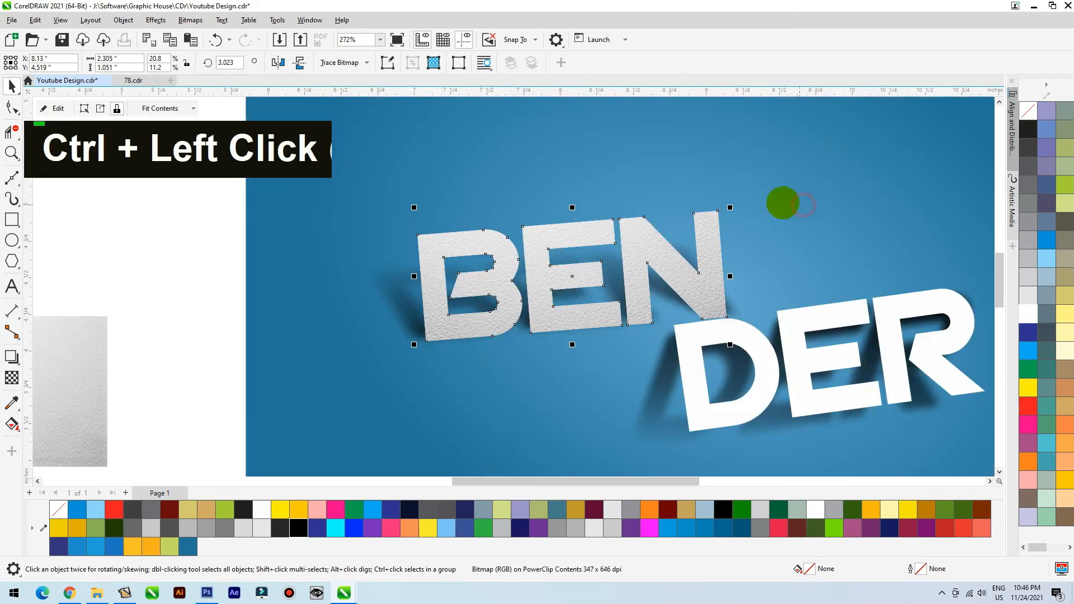
{"action": "left_click", "coordinate": [779, 201], "text": "ctrl"}
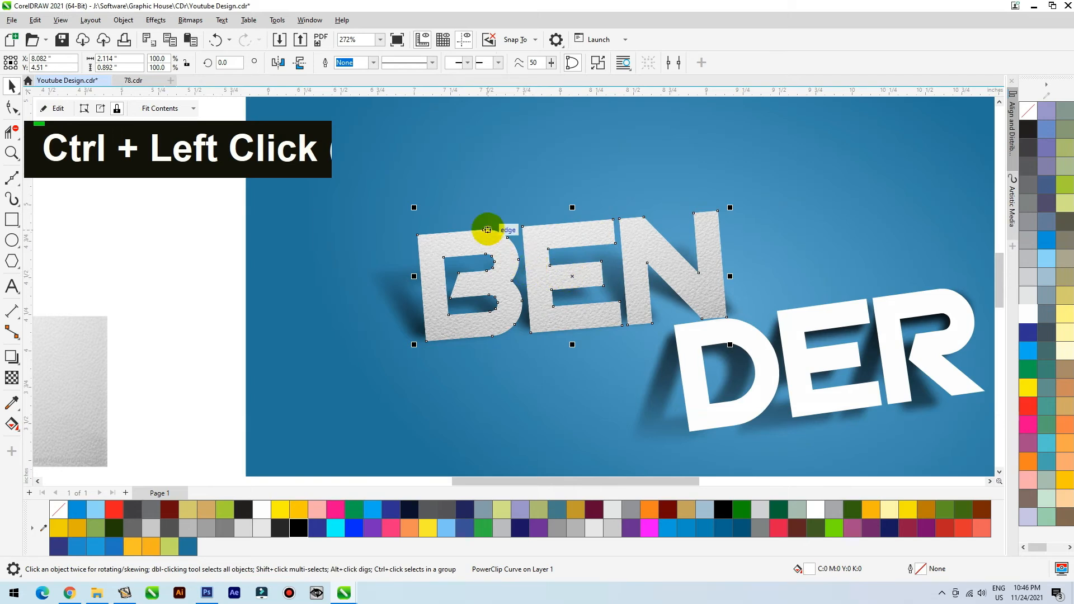
Place a duplicate of the textured BEN below the original and extract its PowerClip contents
{"action": "scroll", "coordinate": [495, 230], "scroll_direction": "down", "scroll_amount": 2}
{"action": "left_click_drag", "start_coordinate": [520, 267], "coordinate": [467, 351]}
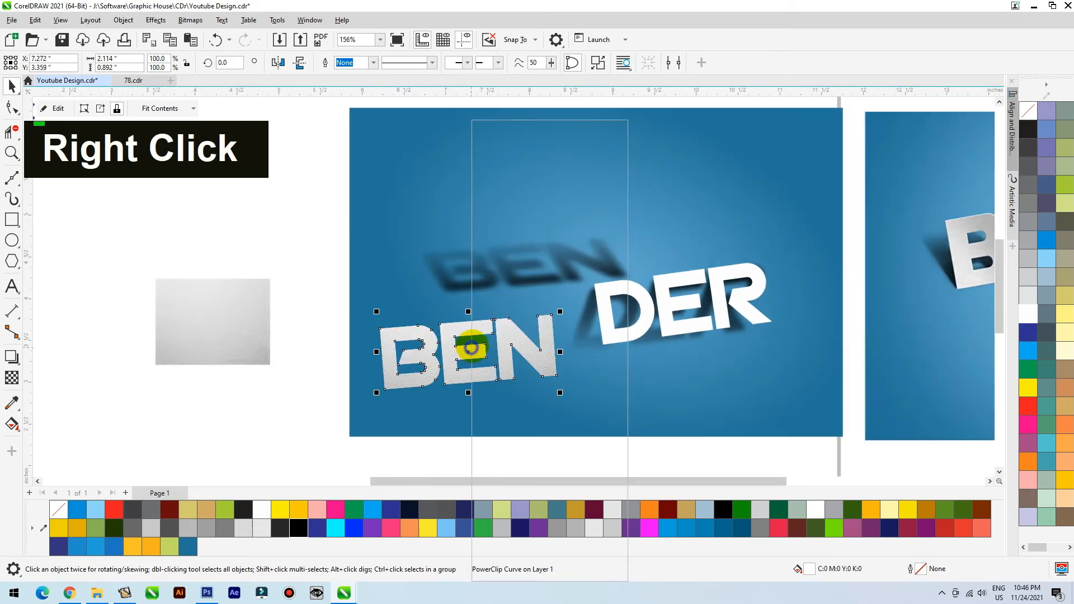
{"action": "key", "text": "ctrl+z"}
{"action": "left_click_drag", "start_coordinate": [521, 255], "coordinate": [478, 351]}
{"action": "right_click", "coordinate": [477, 351]}
{"action": "right_click", "coordinate": [477, 340]}
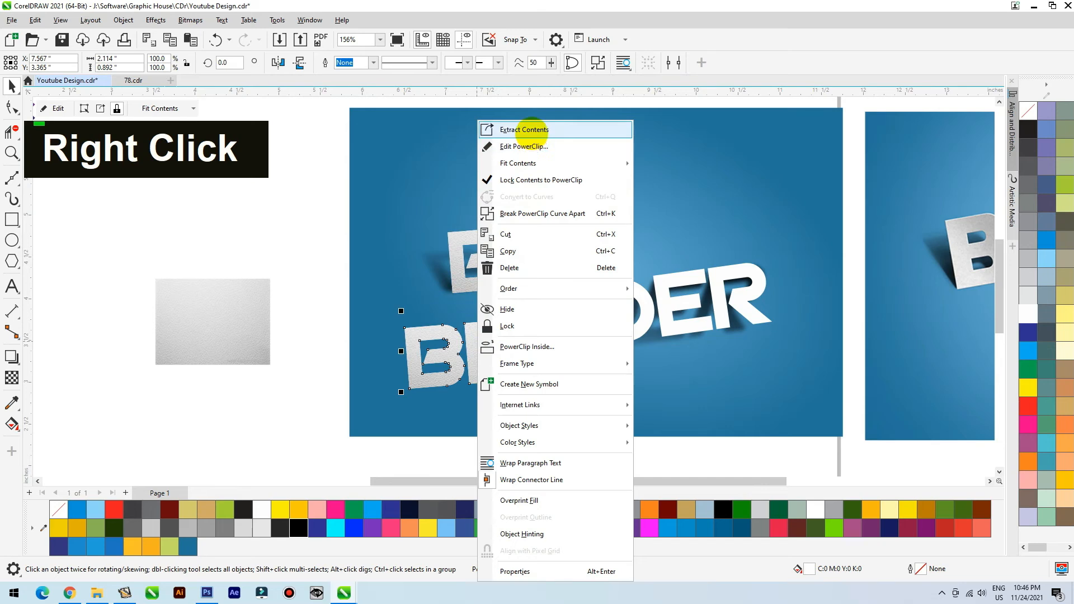
{"action": "left_click", "coordinate": [537, 130]}
PowerClip the extracted paper texture inside the DER lettering and delete the leftover BEN duplicate
{"action": "left_click", "coordinate": [451, 362]}
{"action": "right_click", "coordinate": [511, 342]}
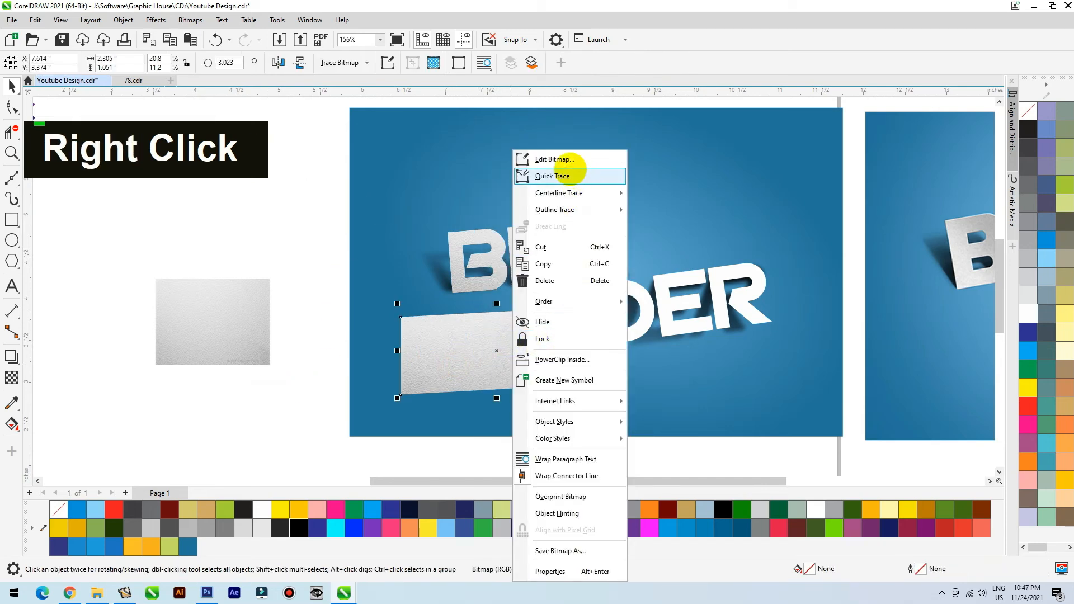
{"action": "left_click", "coordinate": [629, 340]}
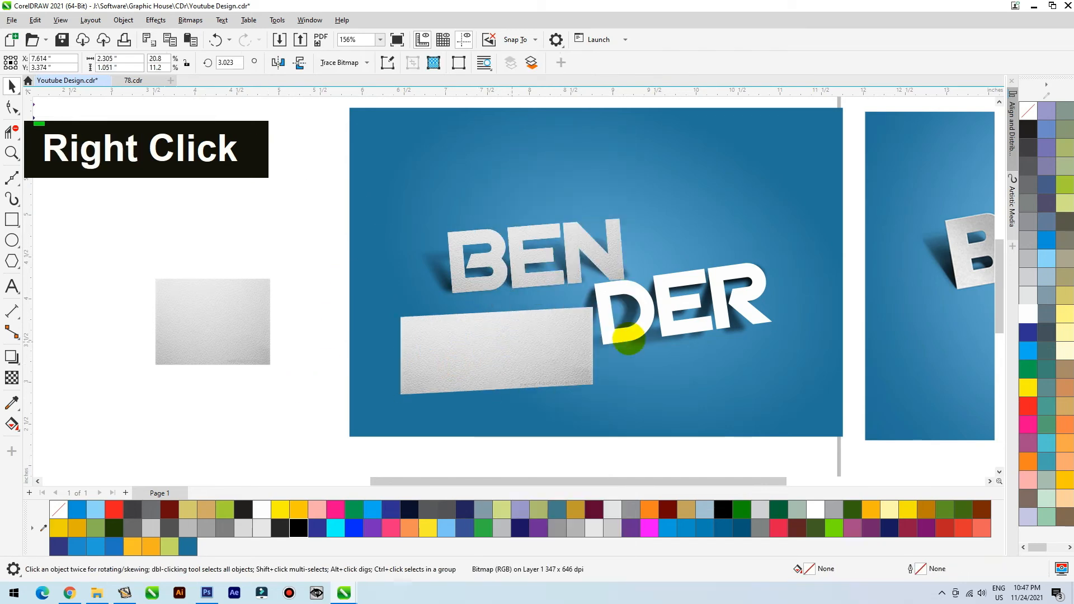
{"action": "left_click", "coordinate": [666, 302]}
{"action": "left_click", "coordinate": [549, 344]}
{"action": "key", "text": "Delete"}
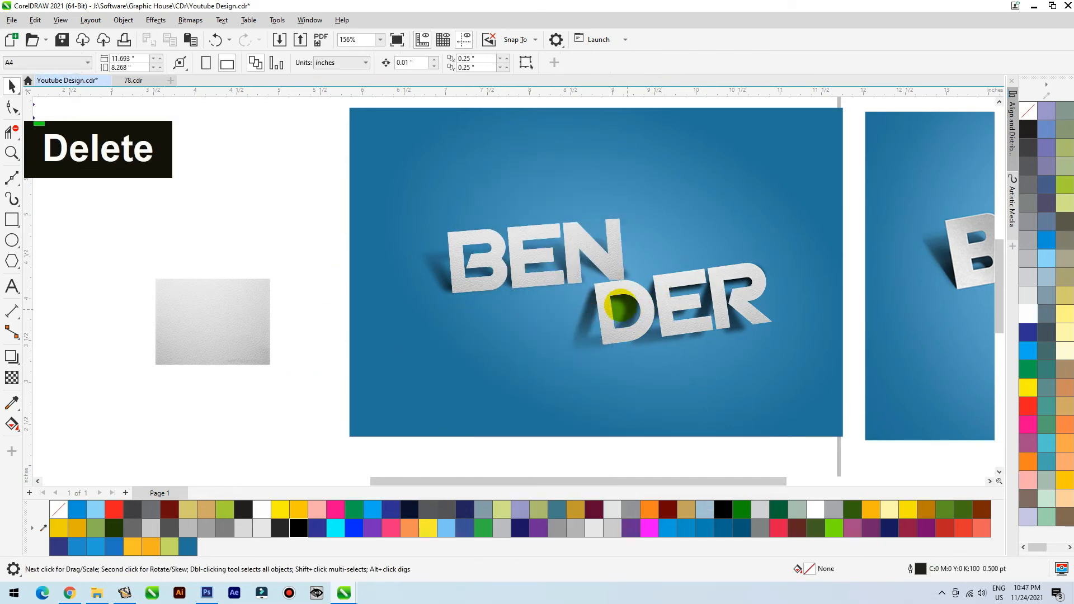
Give BEN and DER a 1.0 pt outline with round line caps, placed behind the fill and scaling with the object
{"action": "key", "text": "F2"}
{"action": "left_click_drag", "start_coordinate": [683, 203], "coordinate": [456, 398]}
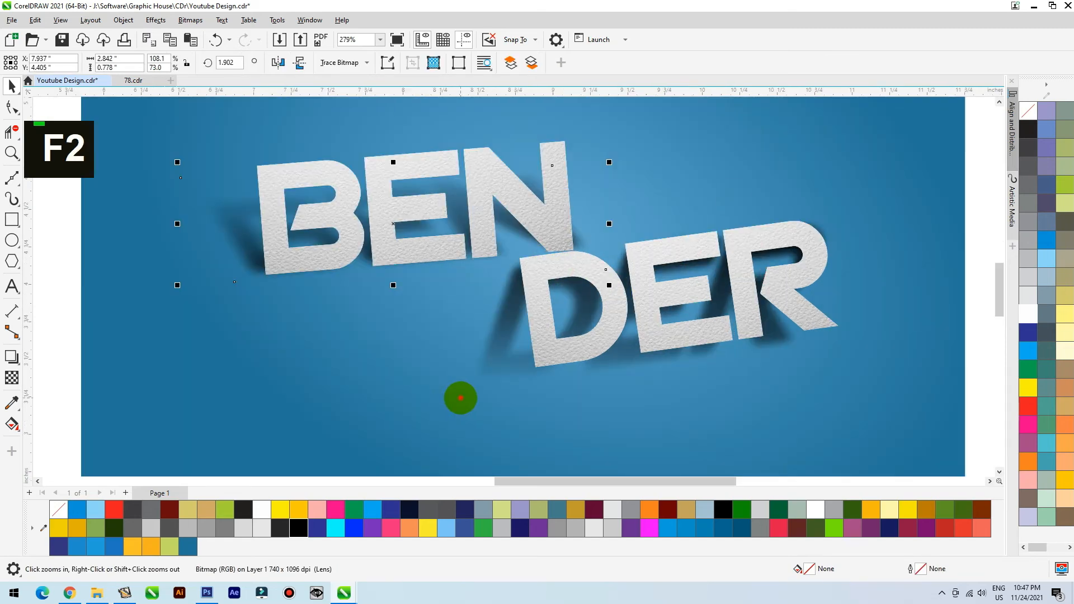
{"action": "left_click", "coordinate": [577, 345]}
{"action": "left_click", "coordinate": [559, 202], "text": "shift"}
{"action": "mouse_move", "coordinate": [558, 201]}
{"action": "left_mouse_down"}
{"action": "mouse_move", "coordinate": [578, 199]}
{"action": "mouse_move", "coordinate": [572, 206]}
{"action": "left_mouse_up"}
{"action": "key", "text": "ctrl+z"}
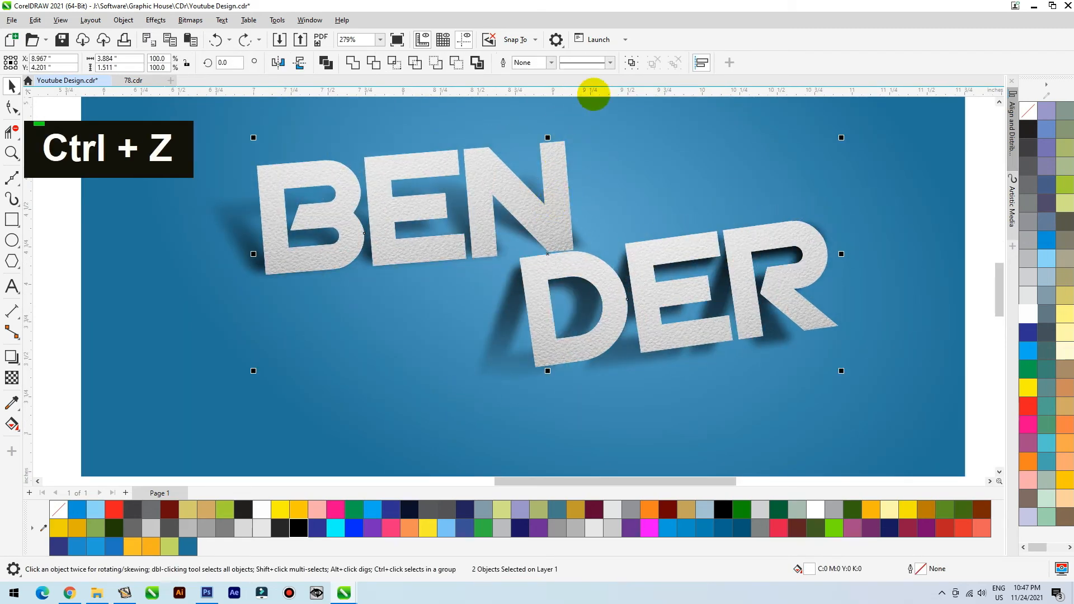
{"action": "key", "text": "F12"}
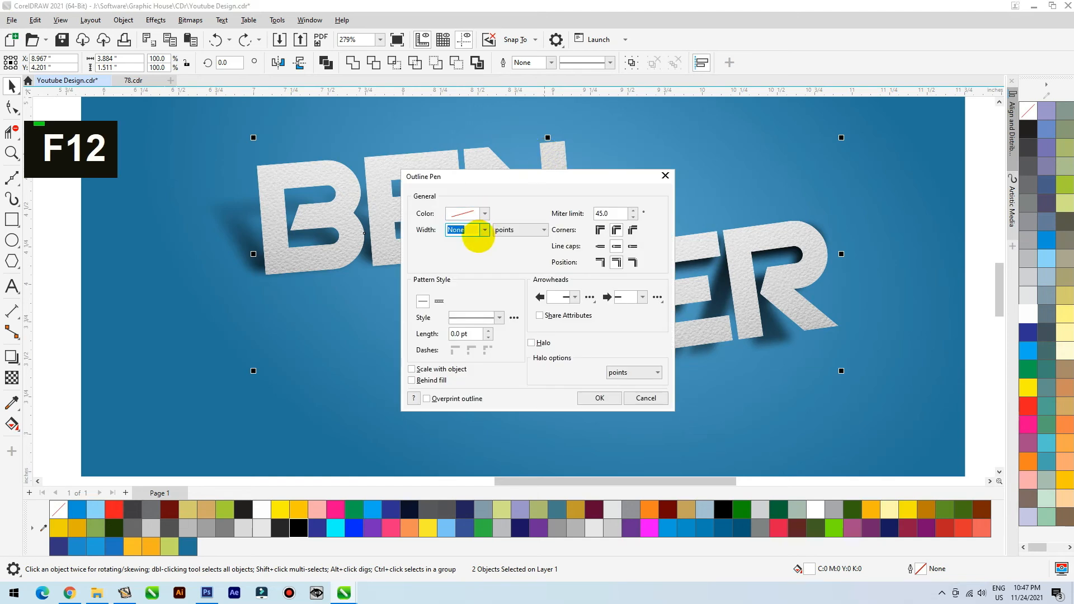
{"action": "left_click", "coordinate": [483, 230]}
{"action": "left_click", "coordinate": [459, 274]}
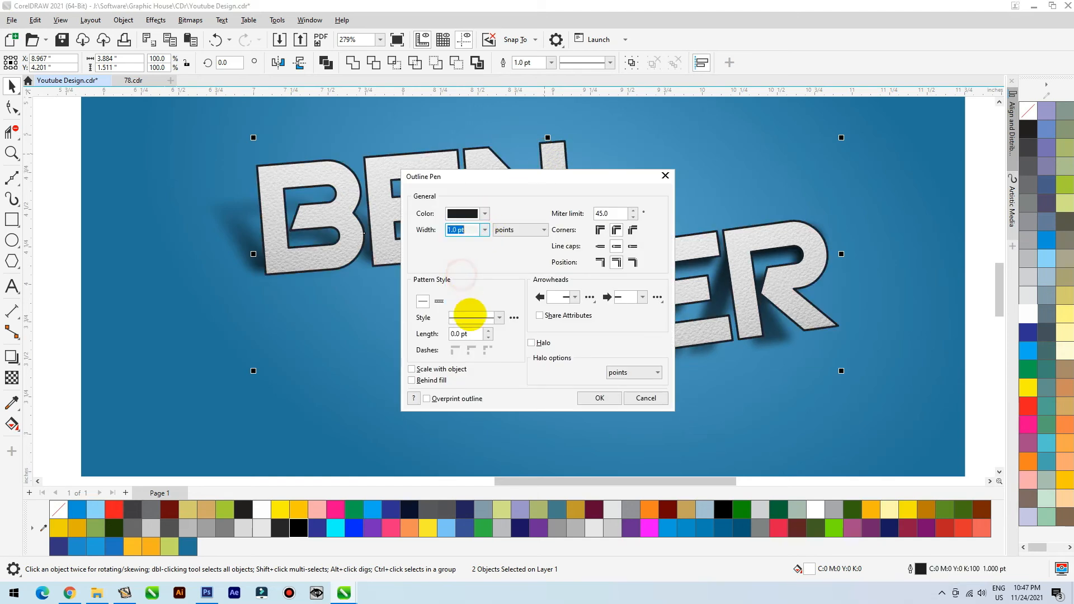
{"action": "left_click", "coordinate": [412, 380]}
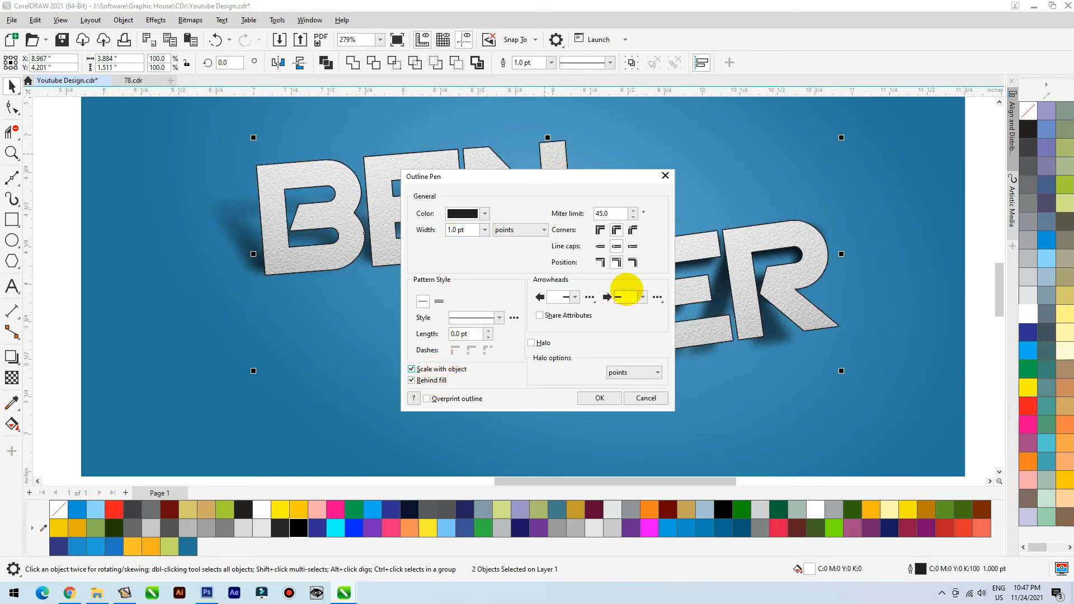
{"action": "double_click", "coordinate": [615, 248]}
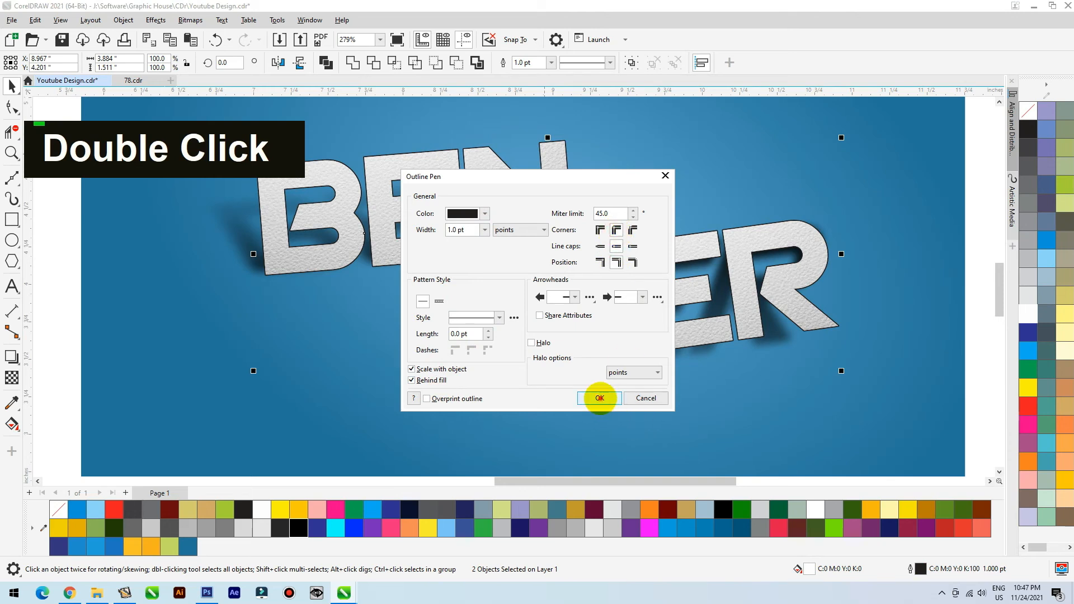
{"action": "left_click", "coordinate": [599, 398]}
Color the outlines of BEN and DER 20% black
{"action": "right_click", "coordinate": [1027, 278]}
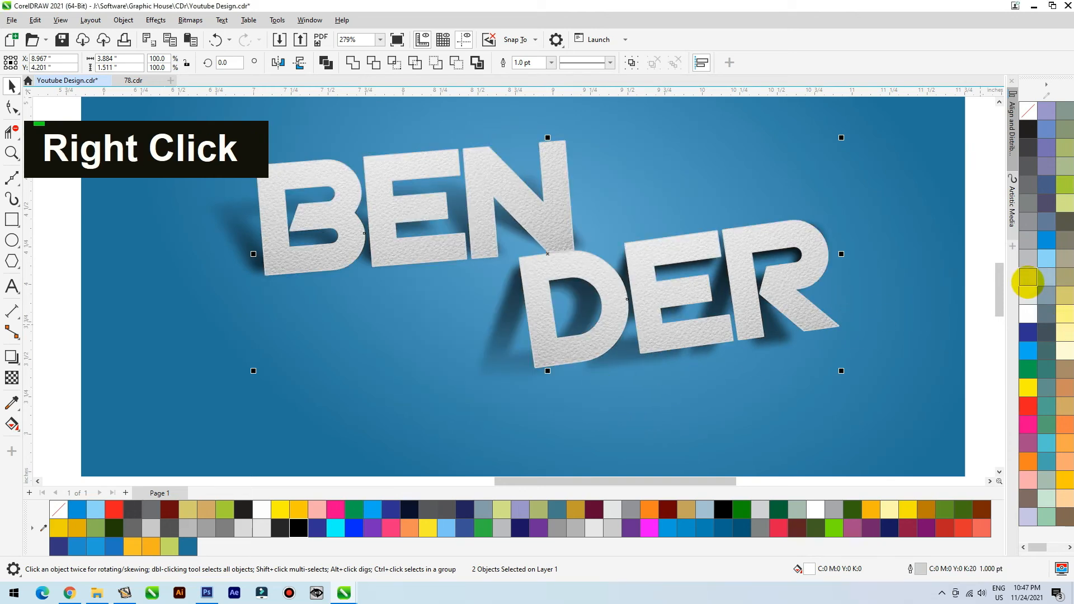
{"action": "right_click", "coordinate": [1028, 255]}
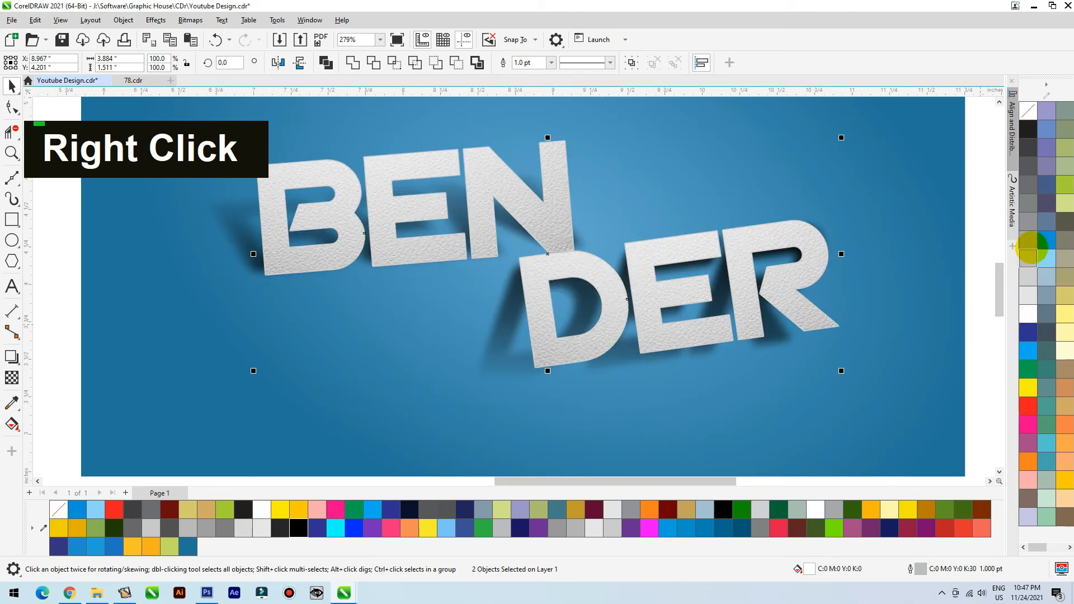
{"action": "right_click", "coordinate": [1028, 278]}
Enlarge the remaining paper texture to 32.1% and move it over the lower-left part of the blue background
{"action": "scroll", "coordinate": [479, 268], "scroll_direction": "down", "scroll_amount": 2}
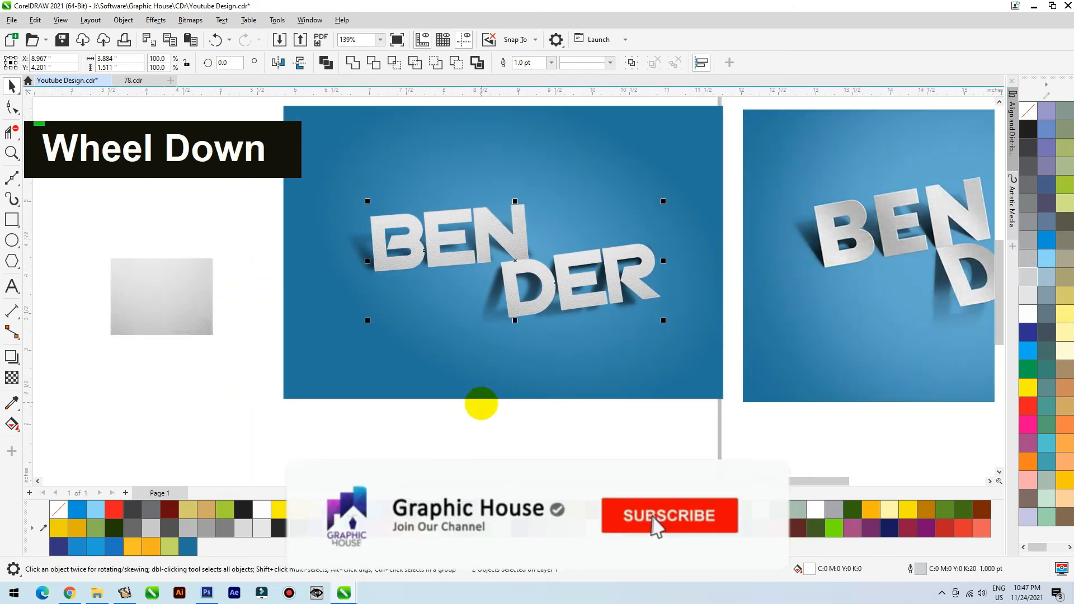
{"action": "left_click", "coordinate": [443, 421]}
{"action": "double_click", "coordinate": [163, 302]}
{"action": "left_click_drag", "start_coordinate": [216, 255], "coordinate": [421, 196]}
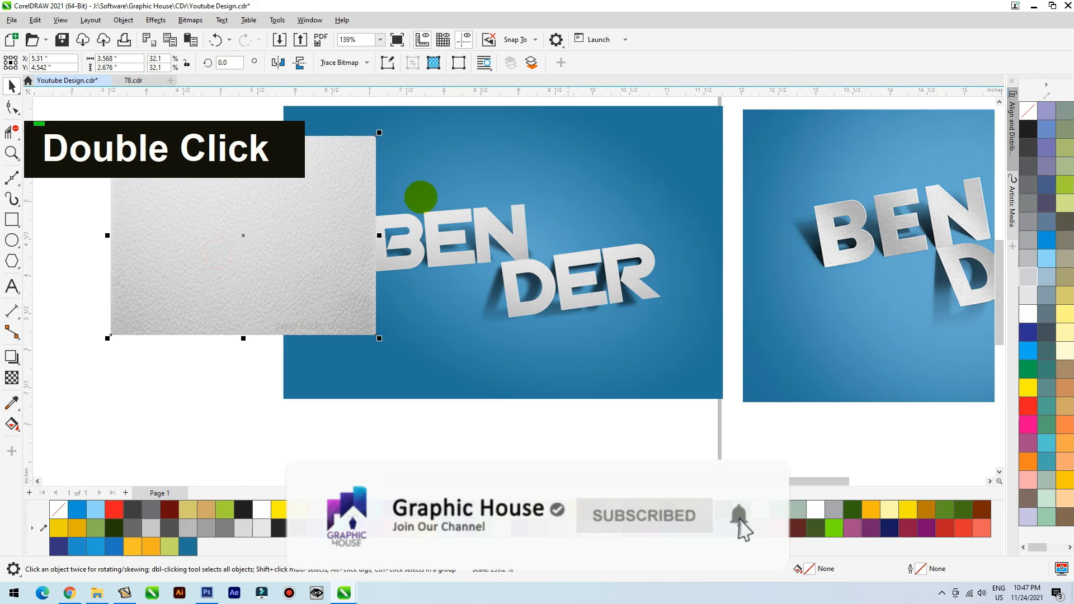
{"action": "left_click_drag", "start_coordinate": [297, 252], "coordinate": [434, 312]}
Sharpen the enlarged paper texture with an edge level of 58% and a threshold of 0
{"action": "left_click", "coordinate": [191, 24]}
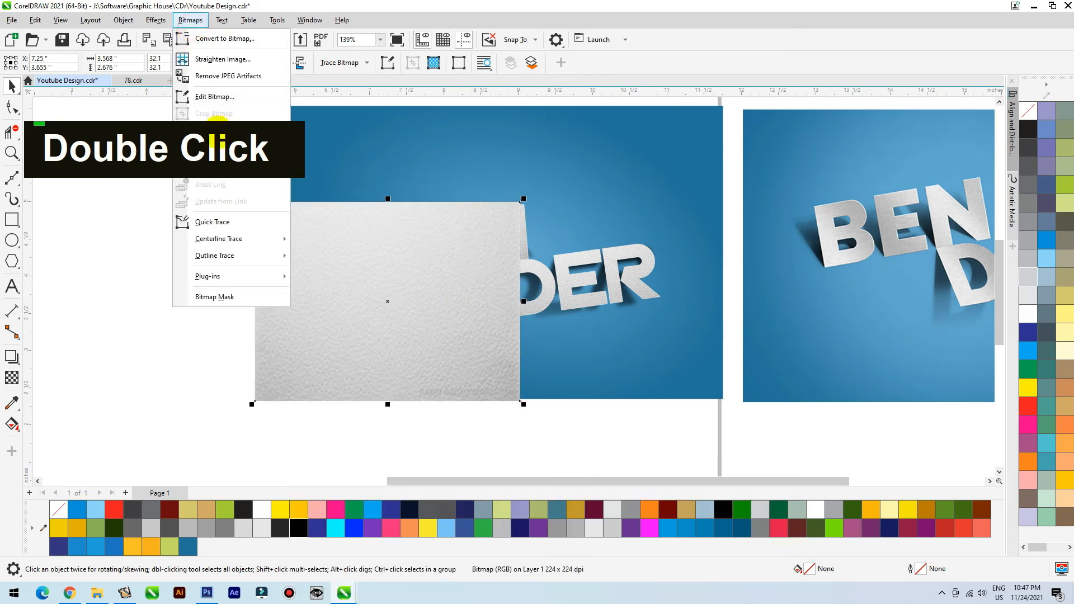
{"action": "left_click", "coordinate": [156, 20]}
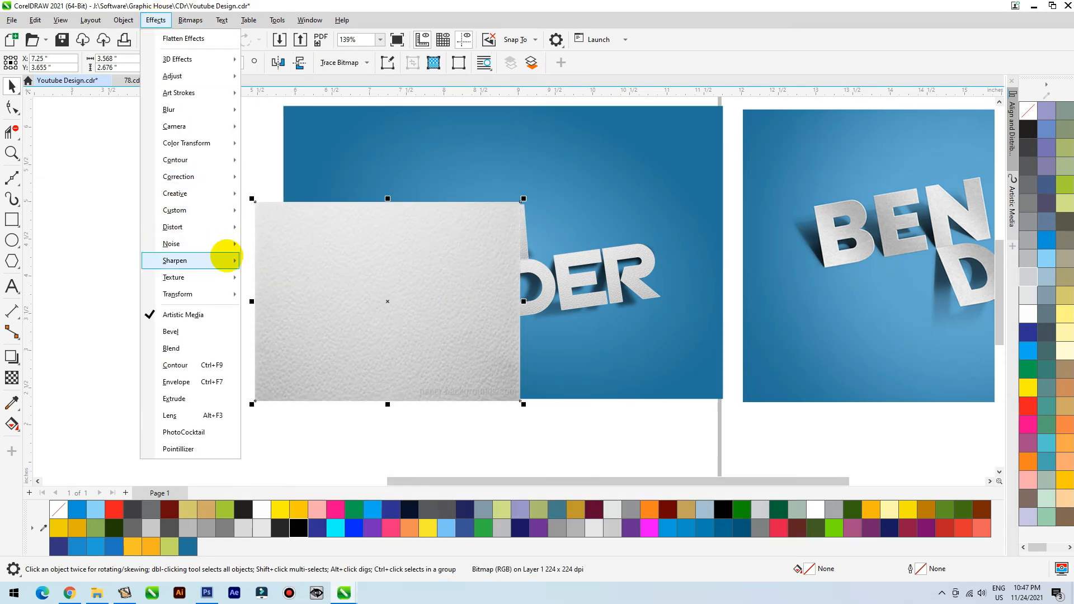
{"action": "mouse_move", "coordinate": [227, 260]}
{"action": "left_click", "coordinate": [277, 311]}
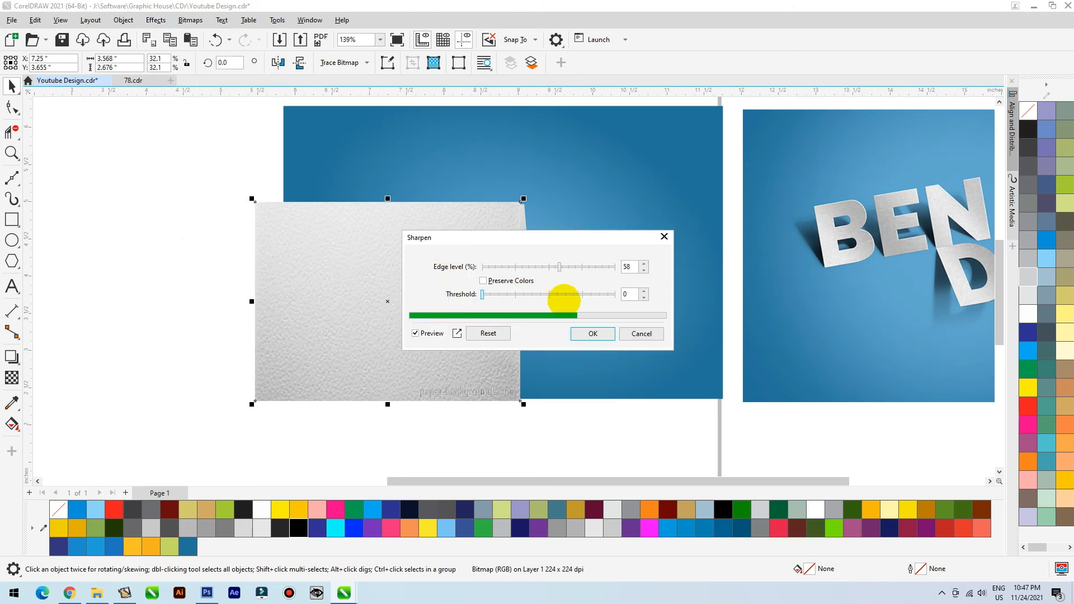
{"action": "left_click", "coordinate": [602, 333]}
Set the texture's transparency merge mode to Soft Light and enlarge it to 50.2% across most of the blue background
{"action": "left_click", "coordinate": [11, 378]}
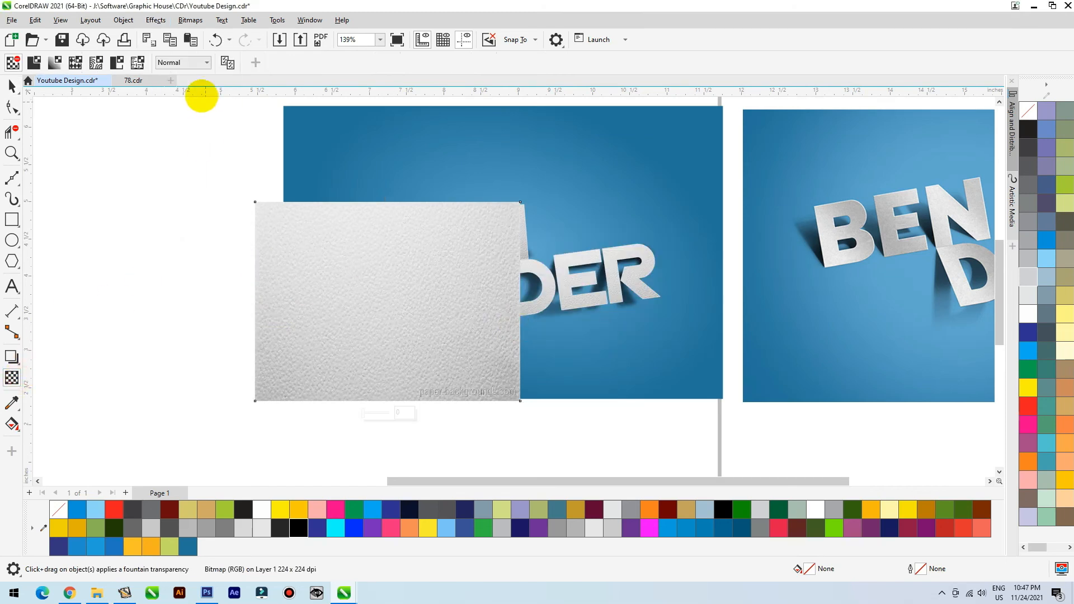
{"action": "left_click", "coordinate": [175, 63]}
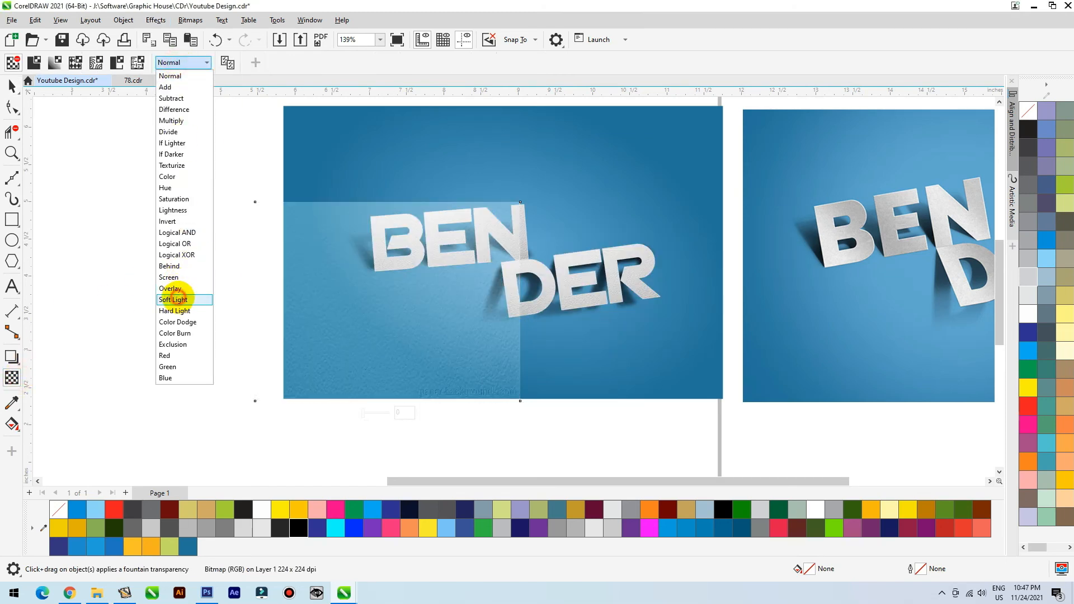
{"action": "left_click", "coordinate": [173, 299]}
{"action": "left_click", "coordinate": [12, 86]}
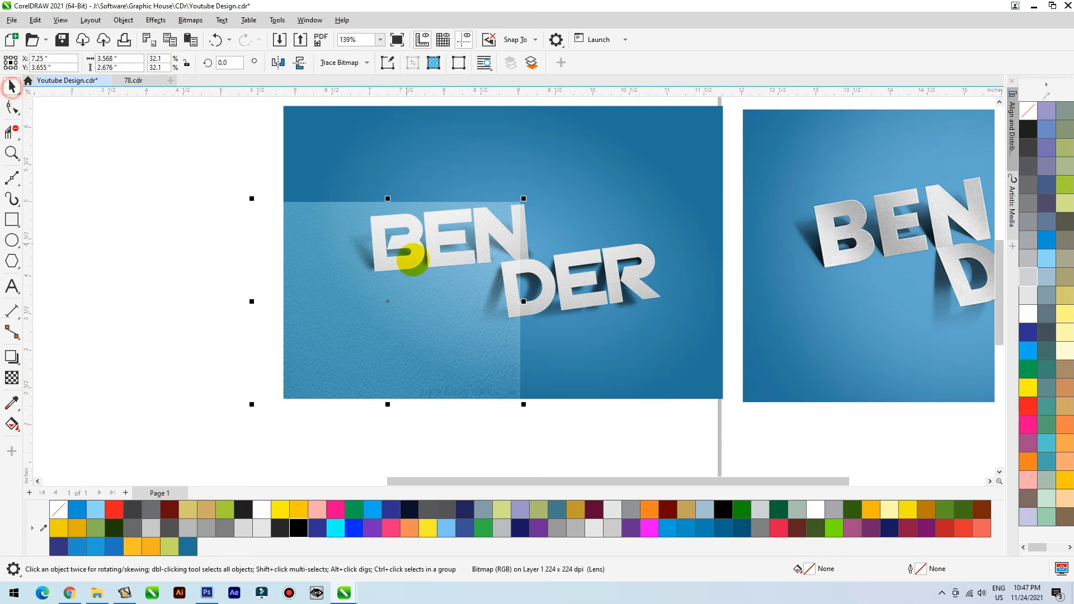
{"action": "left_click_drag", "start_coordinate": [524, 198], "coordinate": [674, 90]}
{"action": "left_click_drag", "start_coordinate": [566, 197], "coordinate": [573, 204]}
Adjust the overlaid texture to brightness -61, contrast -32 and intensity 26
{"action": "key", "text": "ctrl+b"}
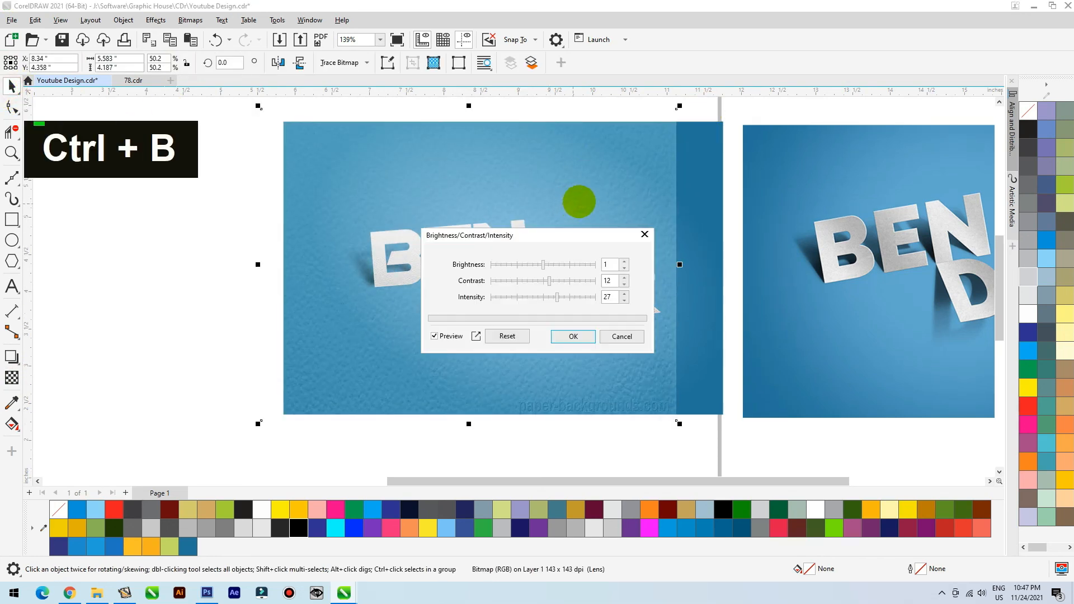
{"action": "left_click_drag", "start_coordinate": [551, 239], "coordinate": [684, 75]}
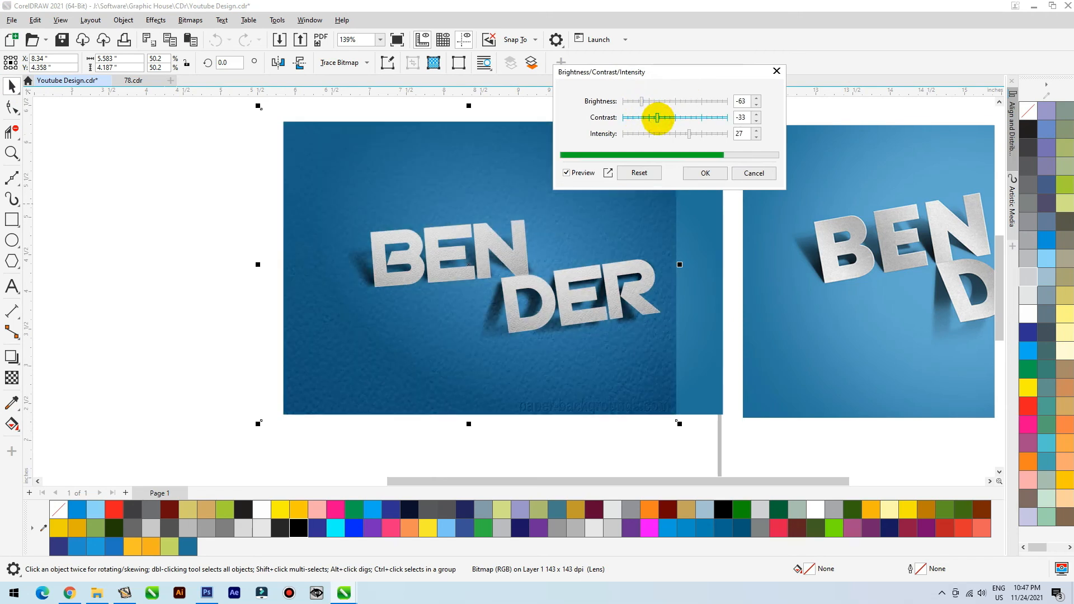
{"action": "left_click_drag", "start_coordinate": [674, 135], "coordinate": [675, 134]}
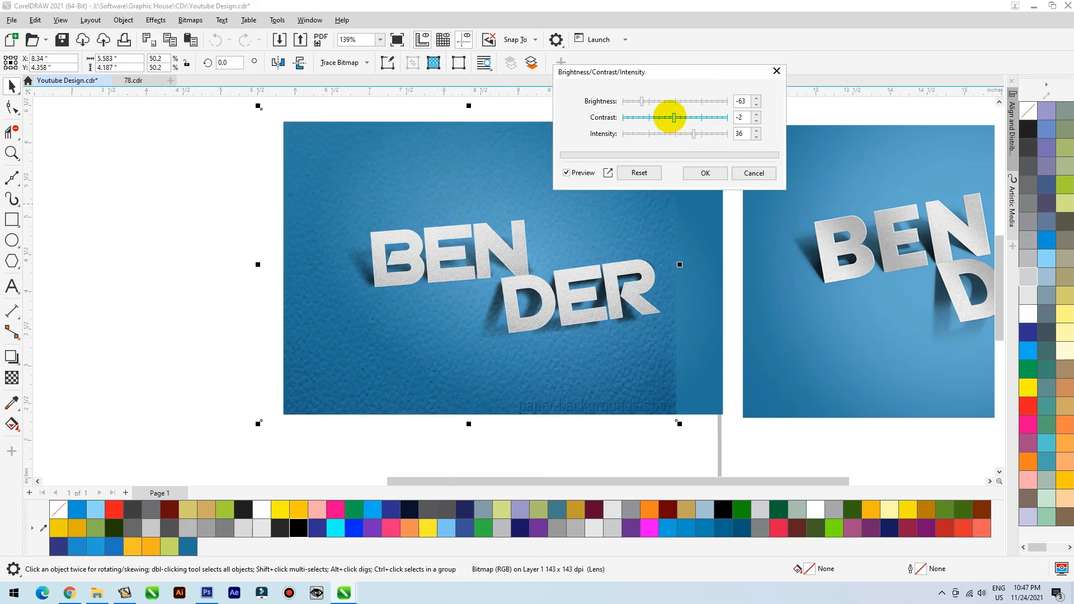
{"action": "left_click", "coordinate": [660, 102]}
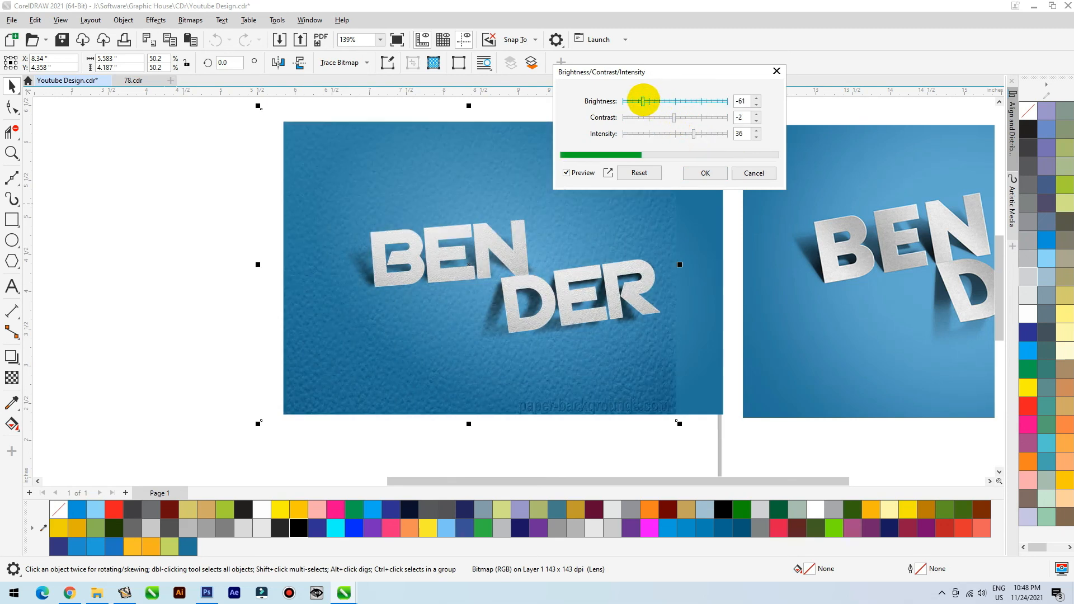
{"action": "left_click", "coordinate": [658, 116]}
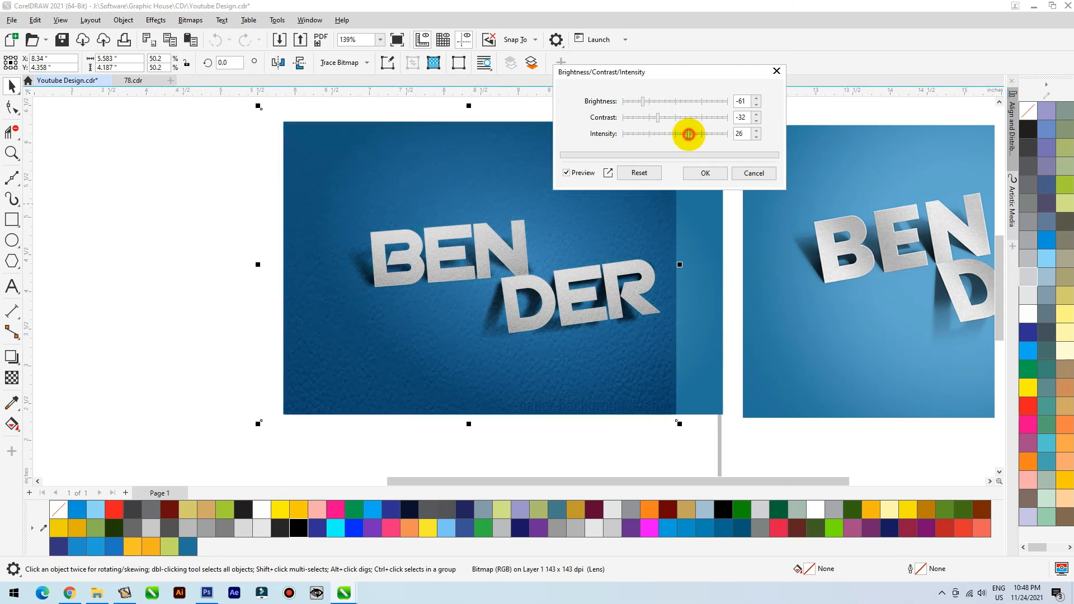
{"action": "left_click", "coordinate": [699, 169]}
Scale the overlaid texture down to 26.4% and mirror a copy of it vertically upward
{"action": "left_click_drag", "start_coordinate": [679, 105], "coordinate": [483, 253]}
{"action": "left_click_drag", "start_coordinate": [371, 423], "coordinate": [371, 217]}
{"action": "right_click", "coordinate": [371, 216]}
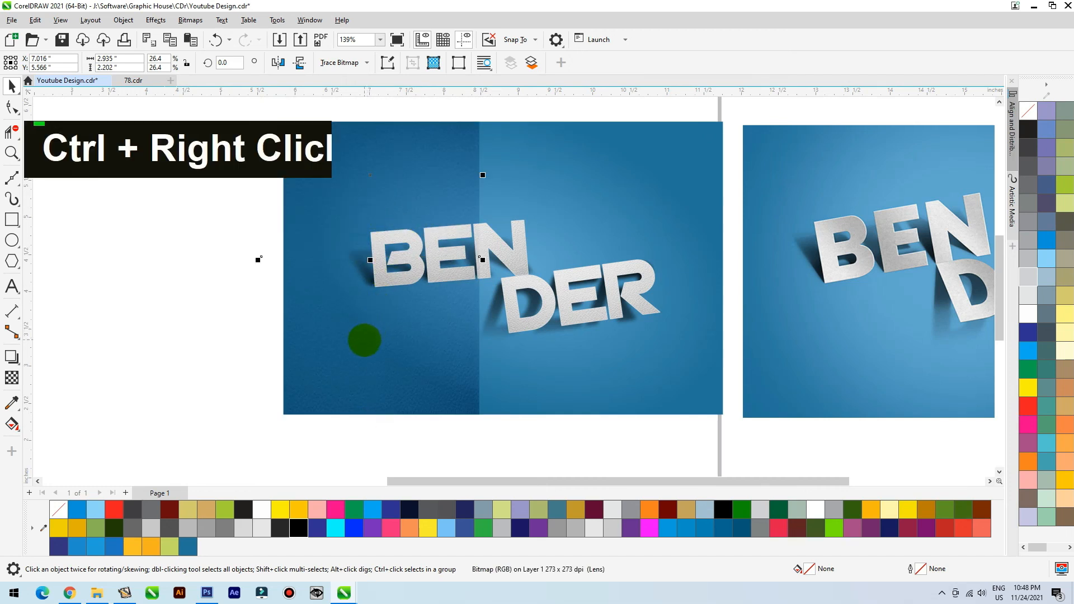
Select both texture tiles and mirror a copy of the pair horizontally toward the right of the background
{"action": "left_click", "coordinate": [259, 260], "text": "shift"}
{"action": "key", "text": "ctrl+z"}
{"action": "left_click_drag", "start_coordinate": [259, 257], "coordinate": [467, 259]}
{"action": "right_click", "coordinate": [532, 249], "text": "ctrl"}
Select all four texture tiles and group them, keeping them in place
{"action": "left_click", "coordinate": [436, 193], "text": "shift"}
{"action": "left_click_drag", "start_coordinate": [427, 173], "coordinate": [363, 146]}
{"action": "key", "text": "ctrl+z"}
{"action": "left_click", "coordinate": [385, 362], "text": "shift"}
{"action": "left_click_drag", "start_coordinate": [379, 368], "coordinate": [282, 361]}
{"action": "key", "text": "ctrl+z"}
{"action": "key", "text": "ctrl+g"}
PowerClip the grouped texture tiles inside the blue background rectangle and fit the contents to fill the frame
{"action": "right_click", "coordinate": [528, 159]}
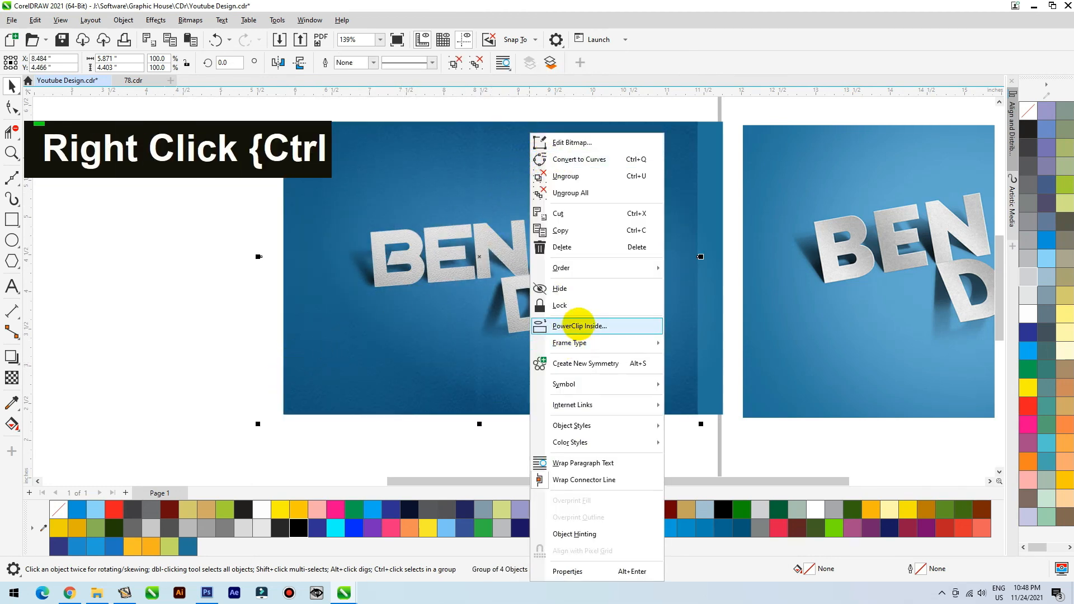
{"action": "left_click", "coordinate": [578, 326]}
{"action": "left_click", "coordinate": [709, 185]}
{"action": "right_click", "coordinate": [713, 154]}
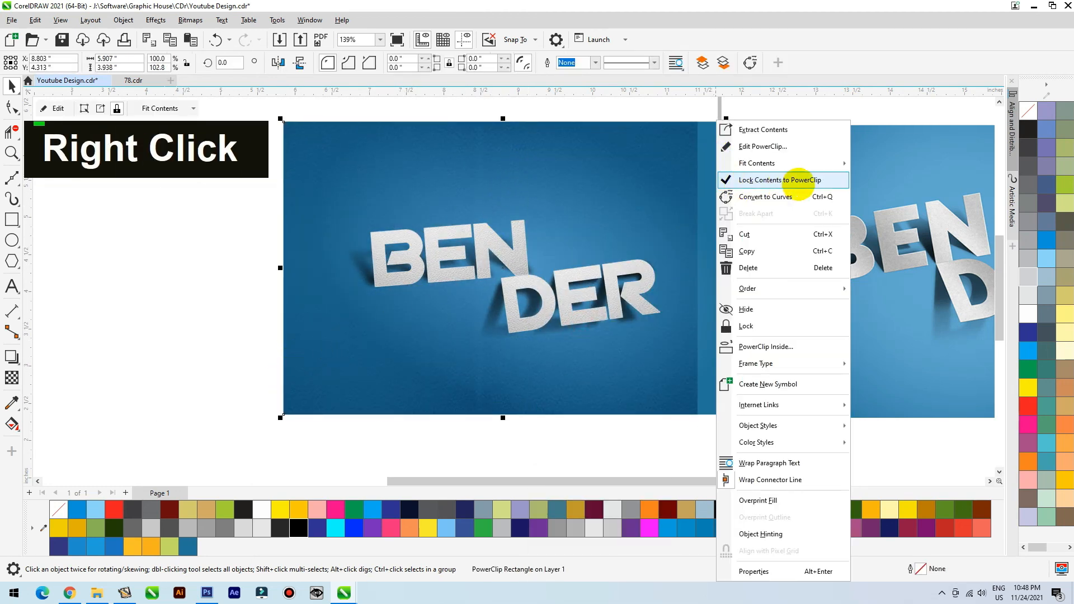
{"action": "mouse_move", "coordinate": [822, 163]}
{"action": "left_click", "coordinate": [878, 197]}
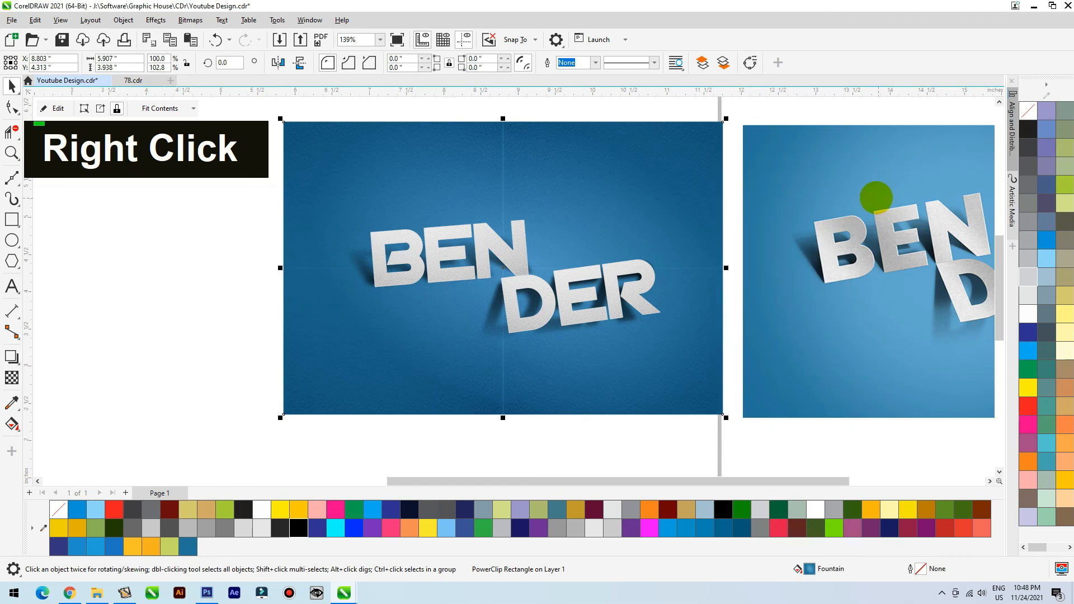
{"action": "key", "text": "shift+F2"}
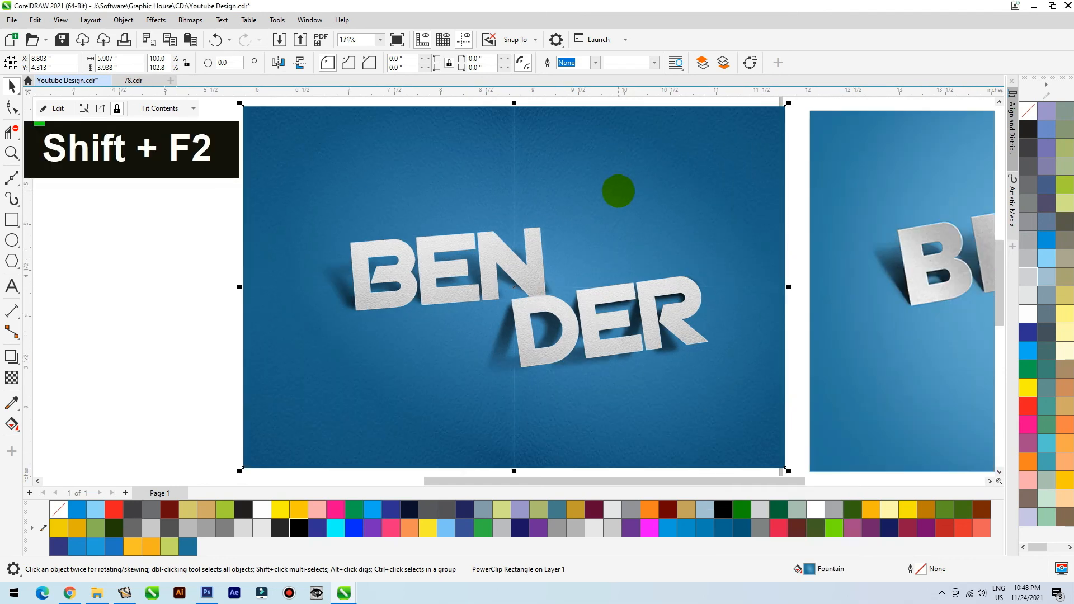